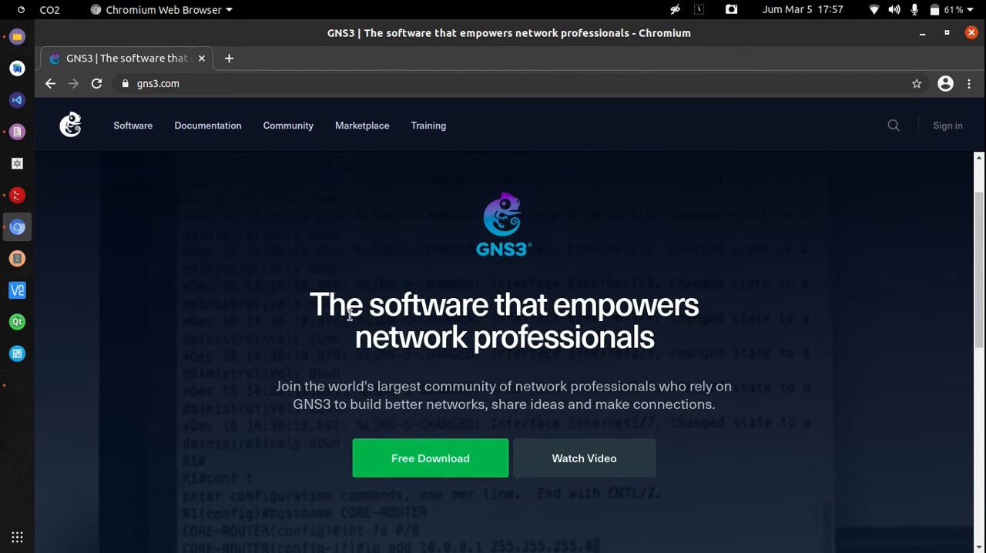
Look over the GNS3 home page and switch to VirtualBox to view the available virtual machines
scroll(214, 352, down, 1)
scroll(214, 352, down, 1)
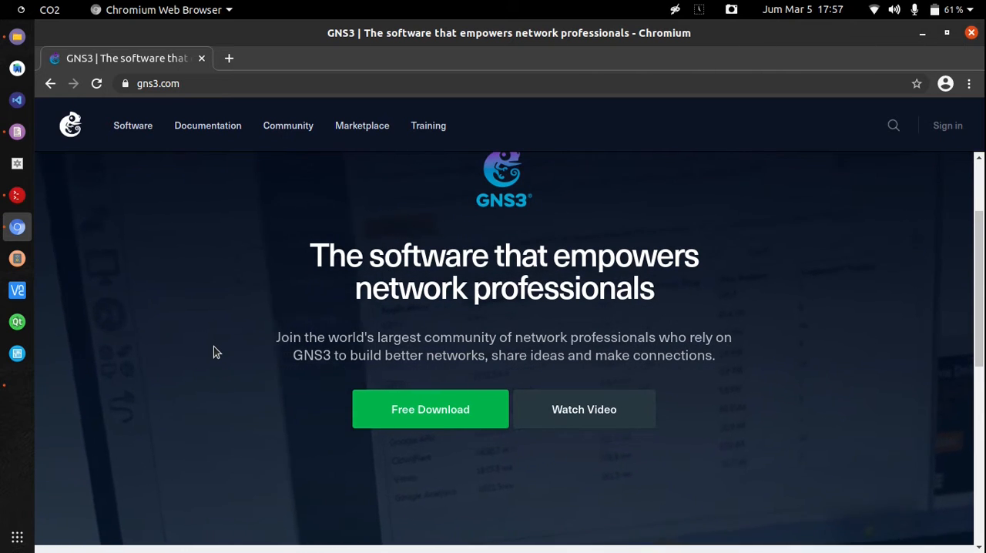
scroll(216, 352, up, 1)
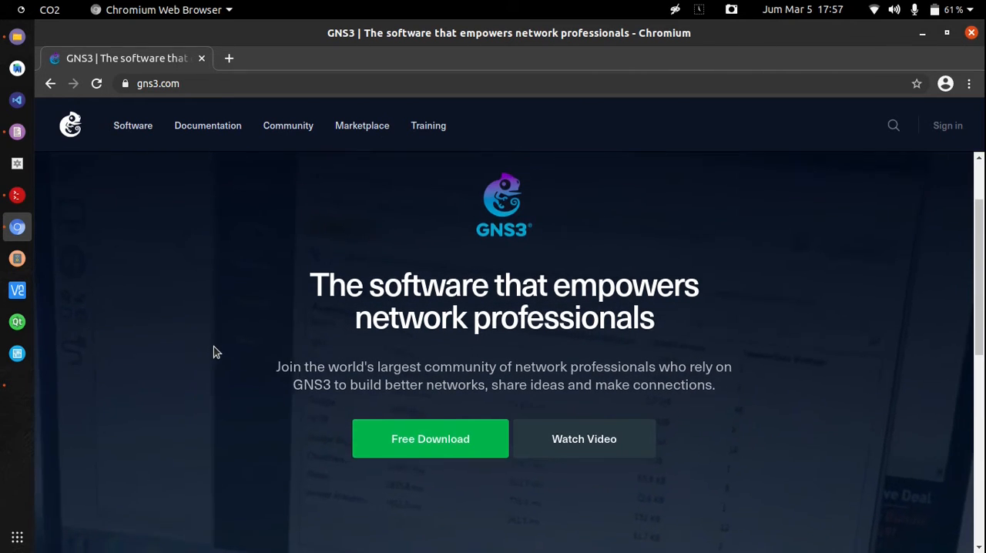
scroll(216, 352, down, 1)
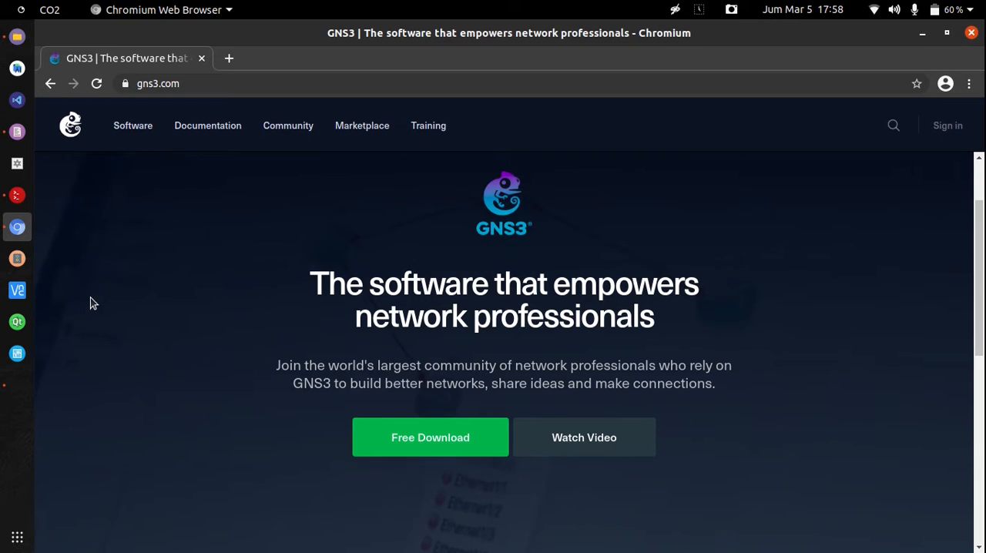
click(26, 360)
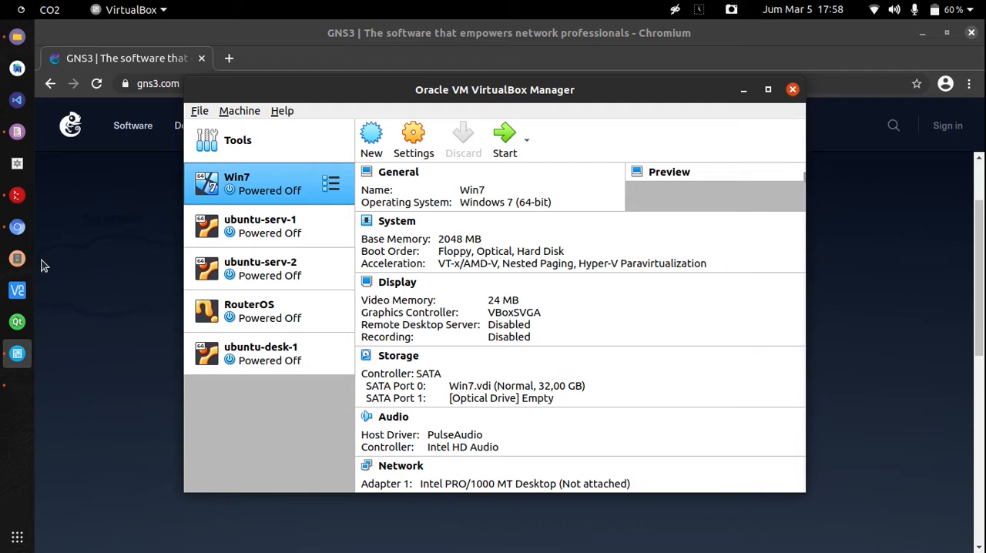
Switch to the Terminator terminal and launch GNS3 with the command gns3
click(16, 196)
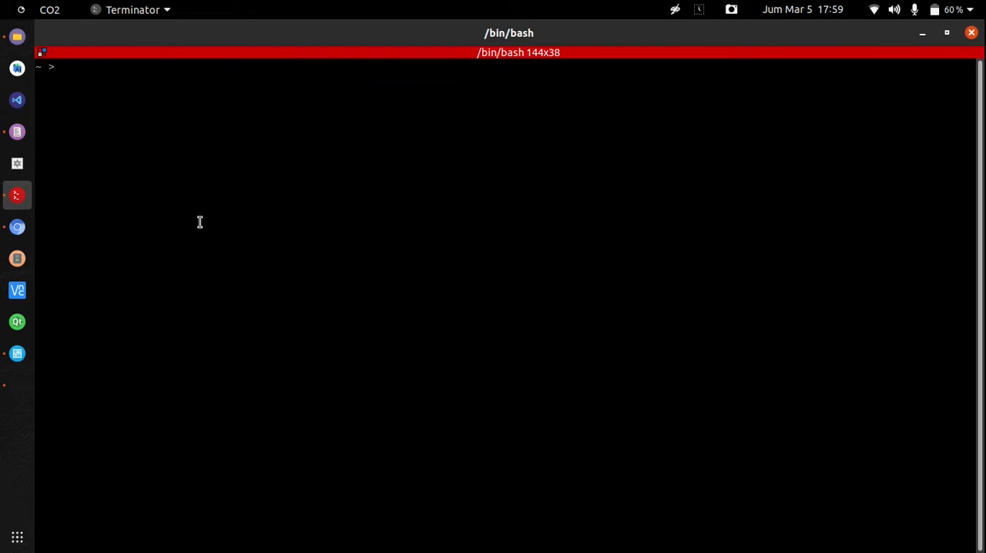
text(gns3)
key(Return)
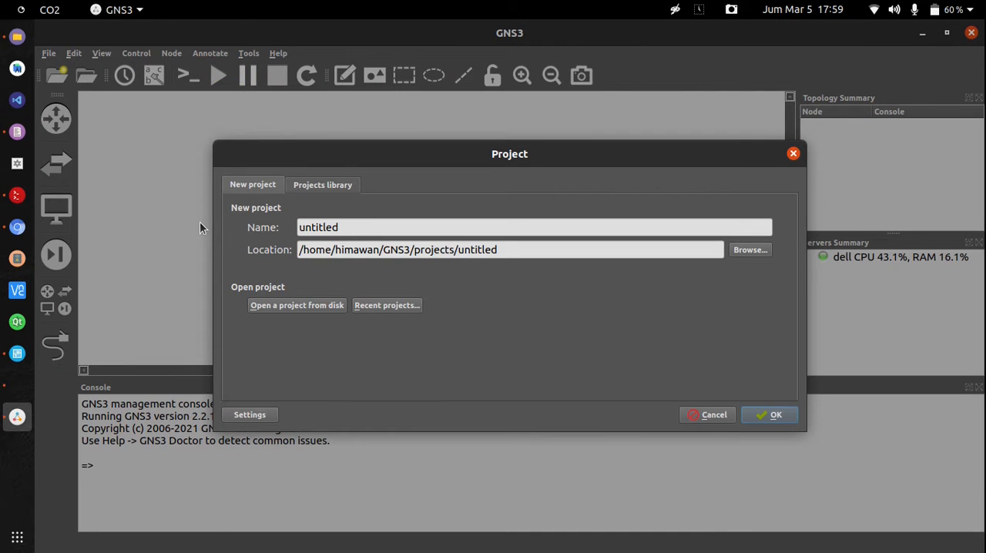
Create a new project named vpcx in the default projects location
drag(377, 223, 289, 212)
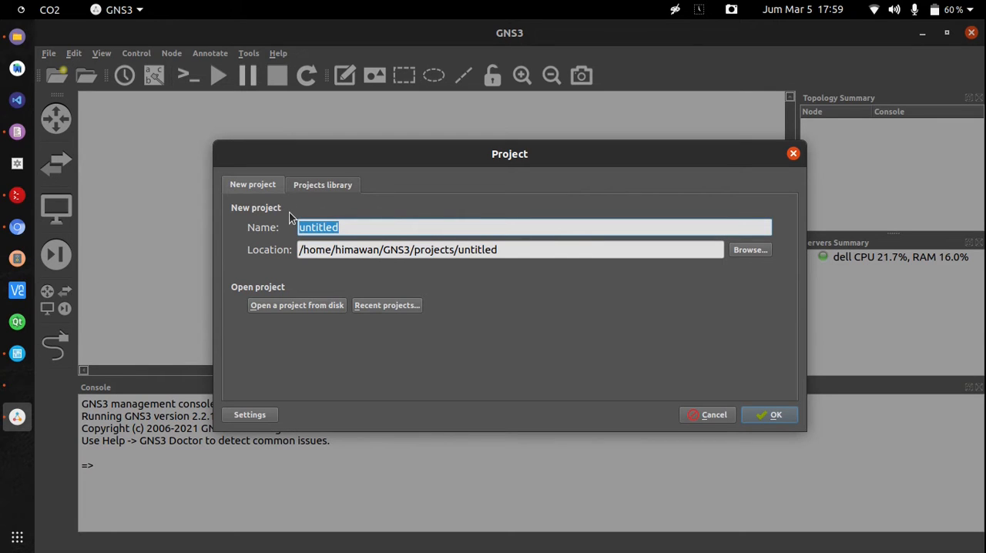
text(vpcx)
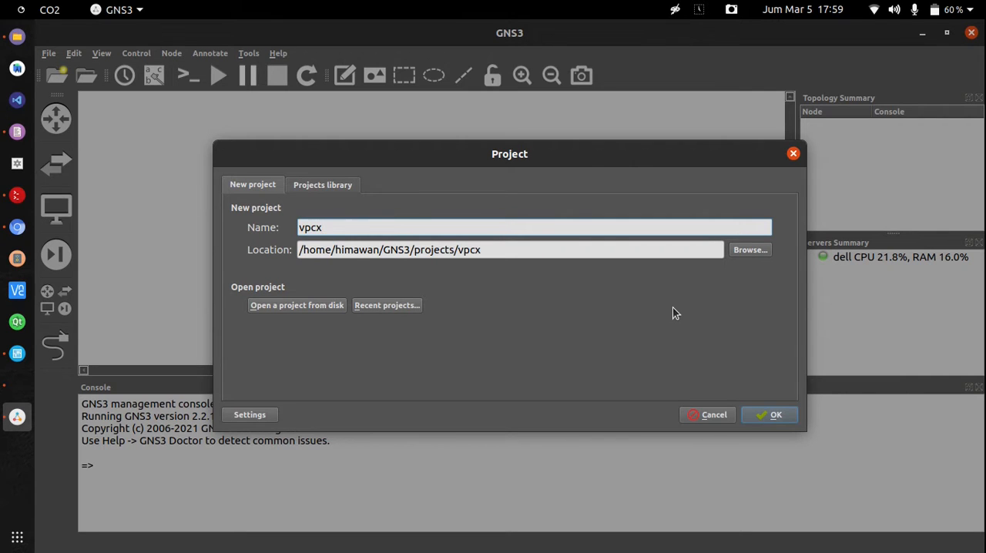
click(783, 416)
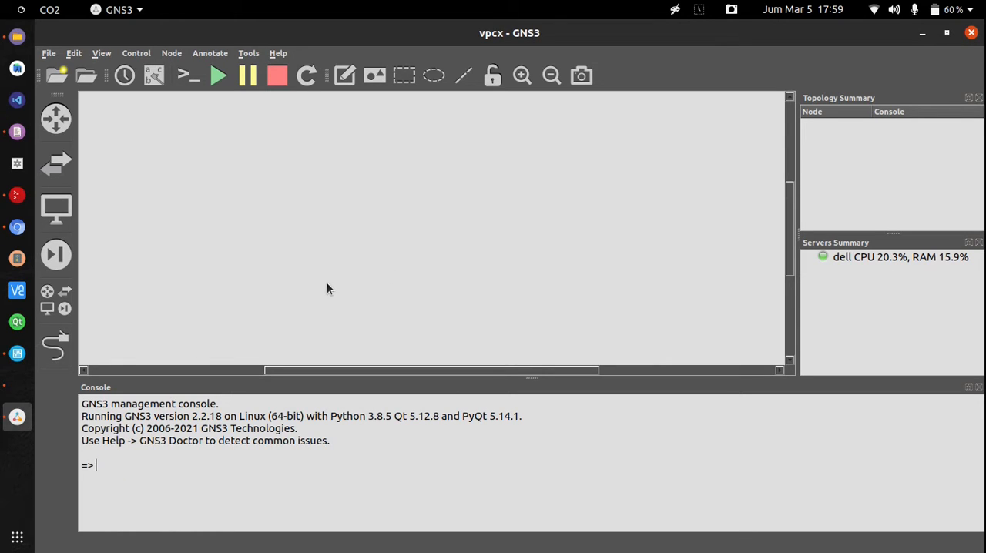
Review the VirtualBox VM templates in the preferences, including the details of ubuntu-desk-1 and Win7
click(74, 53)
click(113, 125)
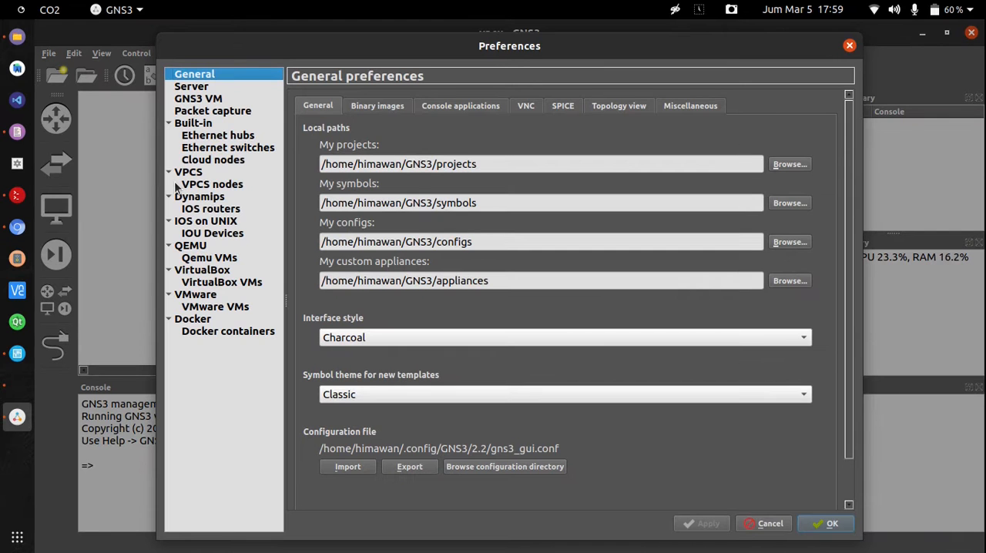
click(248, 283)
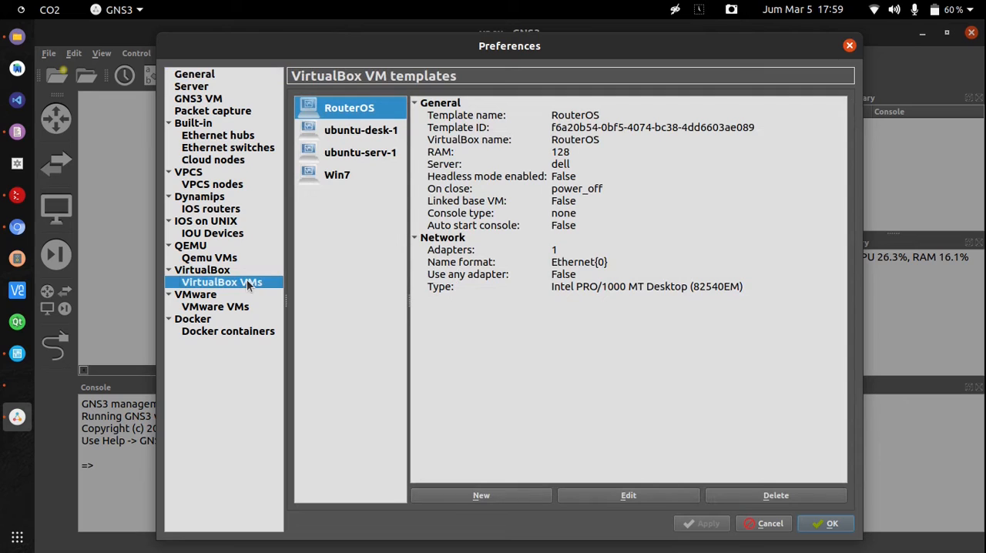
click(368, 269)
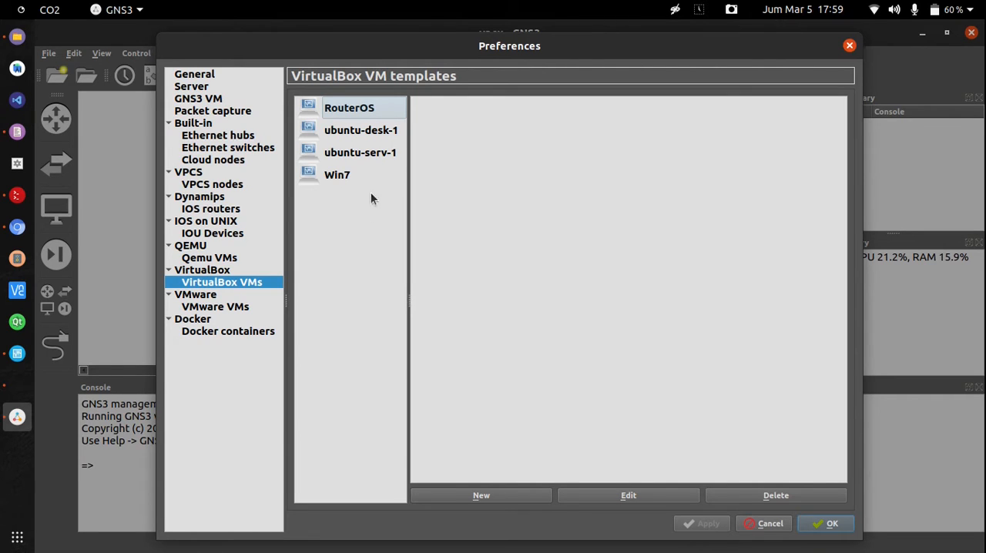
click(335, 139)
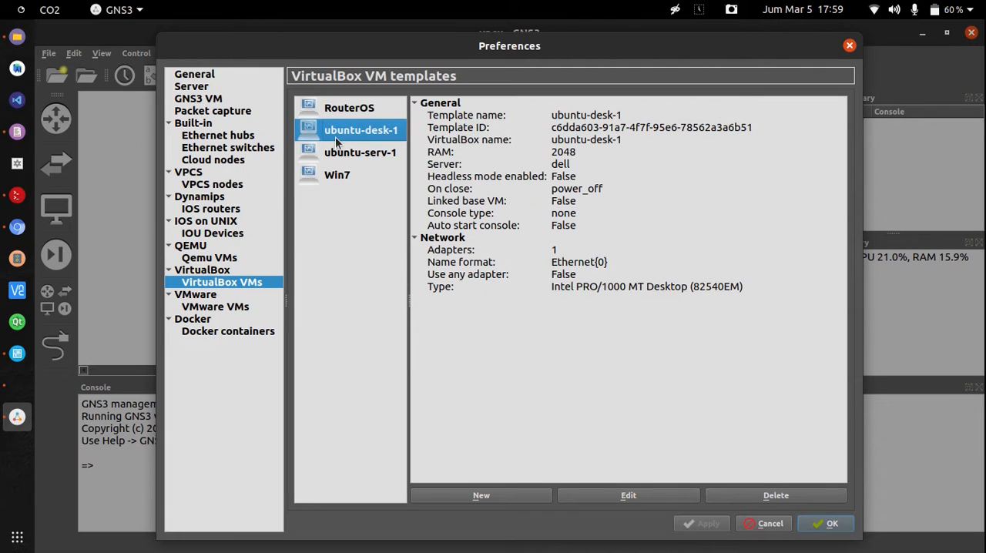
click(362, 183)
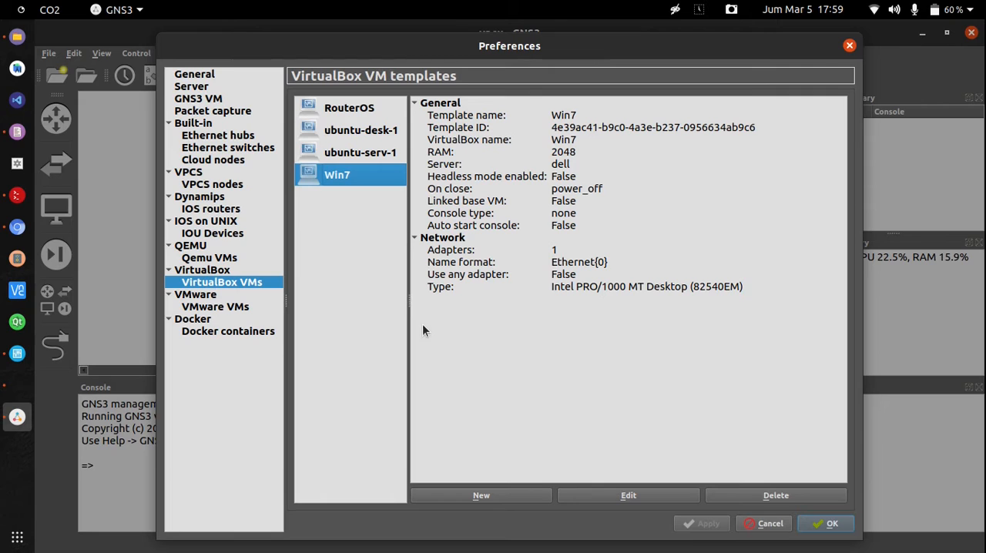
click(828, 524)
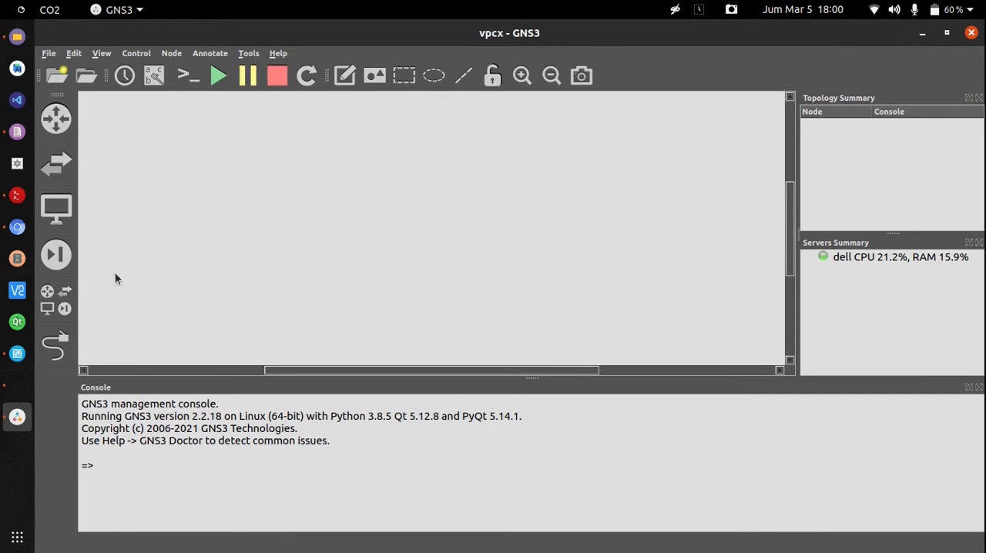
Place a Win7 node, an ubuntu-desk-1 node below it and an Ethernet switch beside them in the empty topology
click(54, 296)
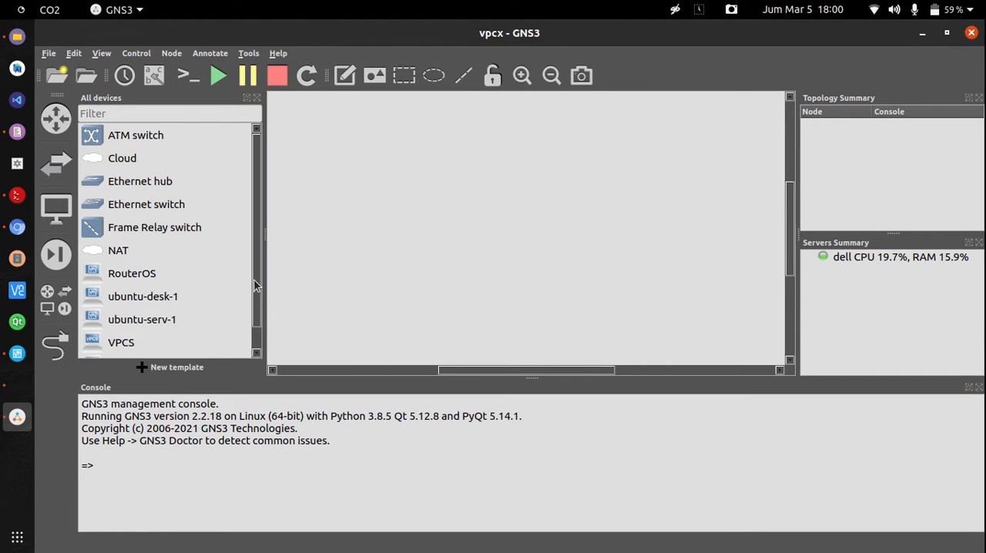
scroll(259, 308, down, 1)
click(136, 345)
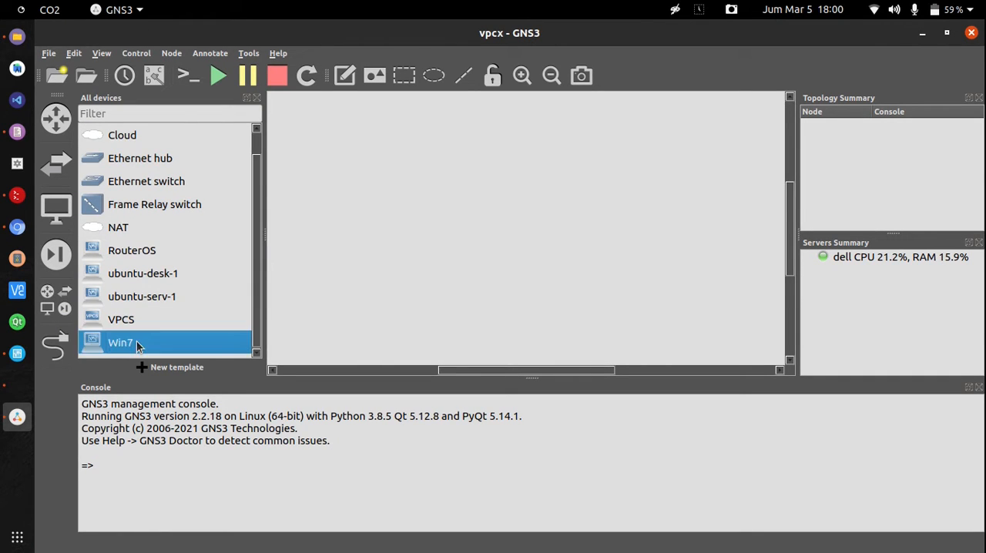
drag(117, 347, 378, 198)
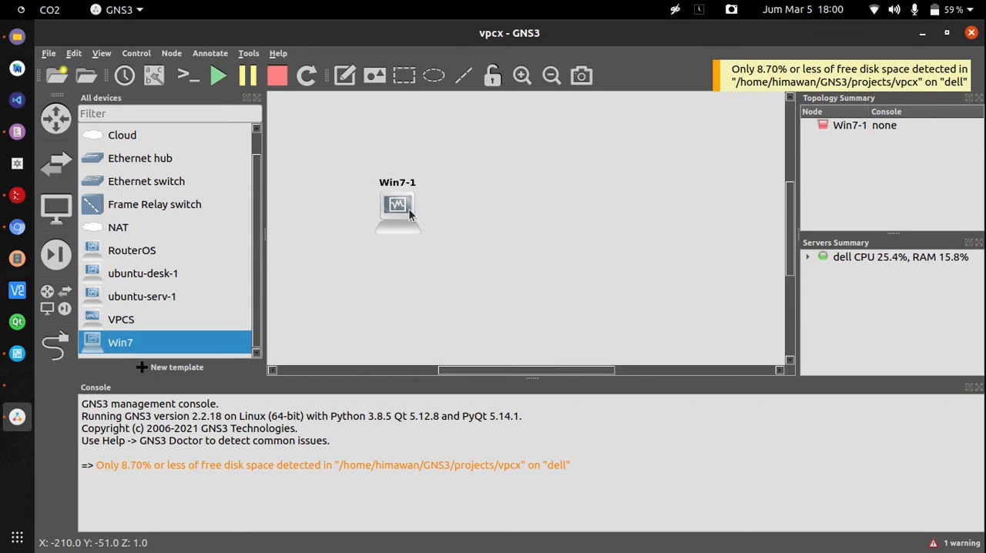
drag(409, 225, 395, 206)
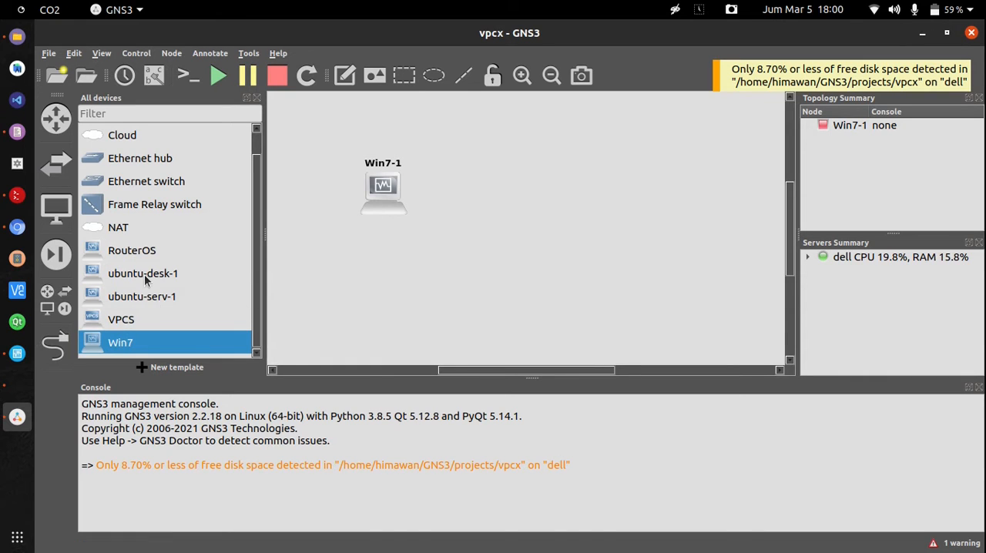
drag(140, 273, 395, 299)
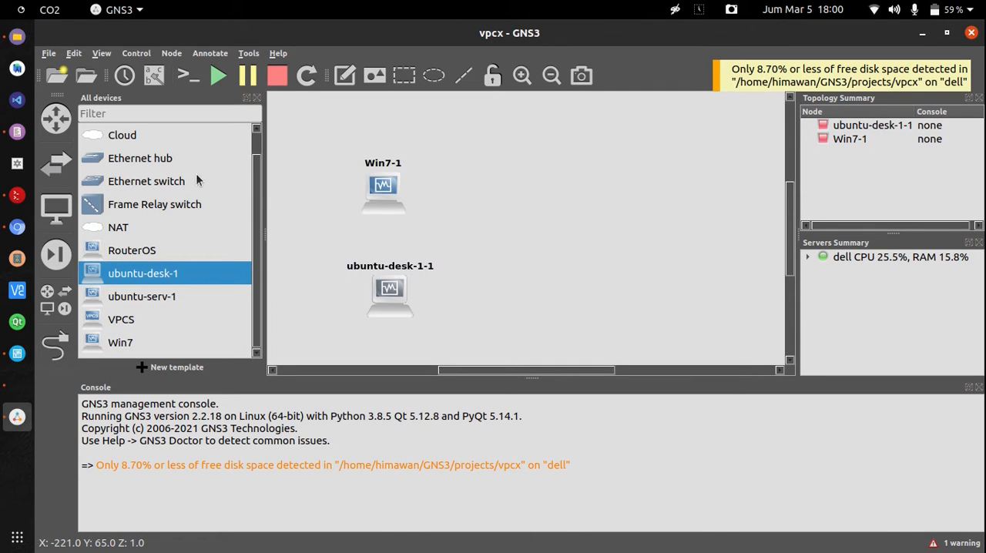
drag(178, 183, 480, 267)
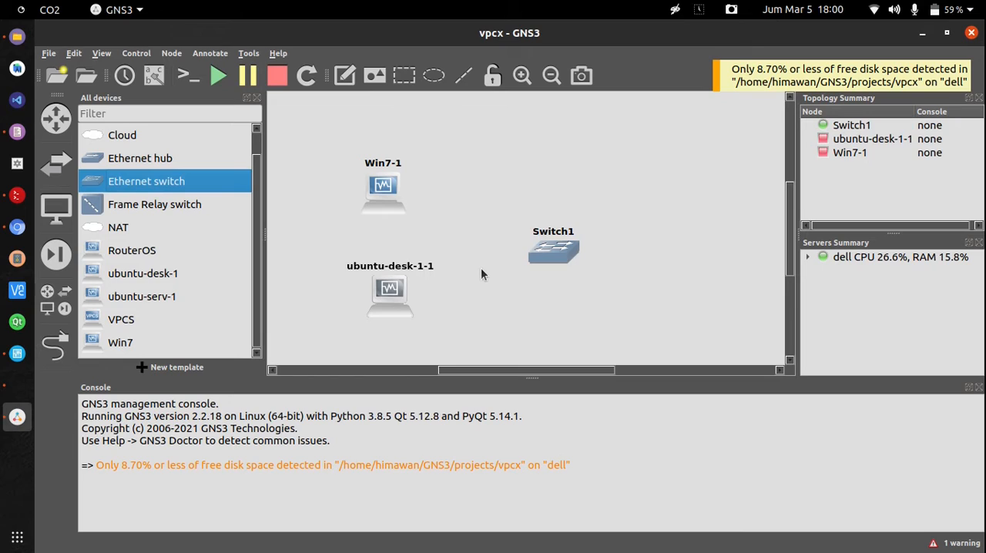
Link Ethernet0 of Win7-1 to Ethernet0 of Switch1
click(59, 346)
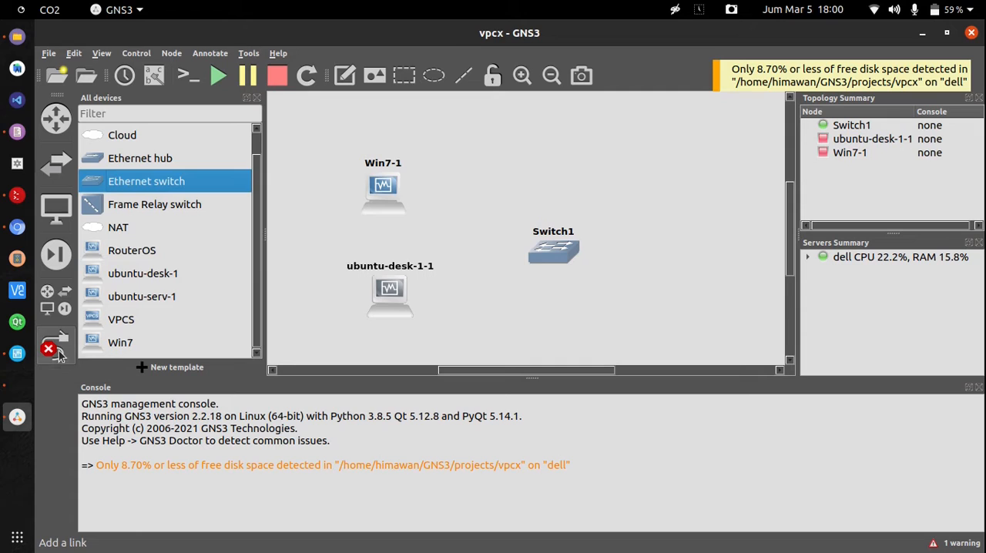
click(383, 187)
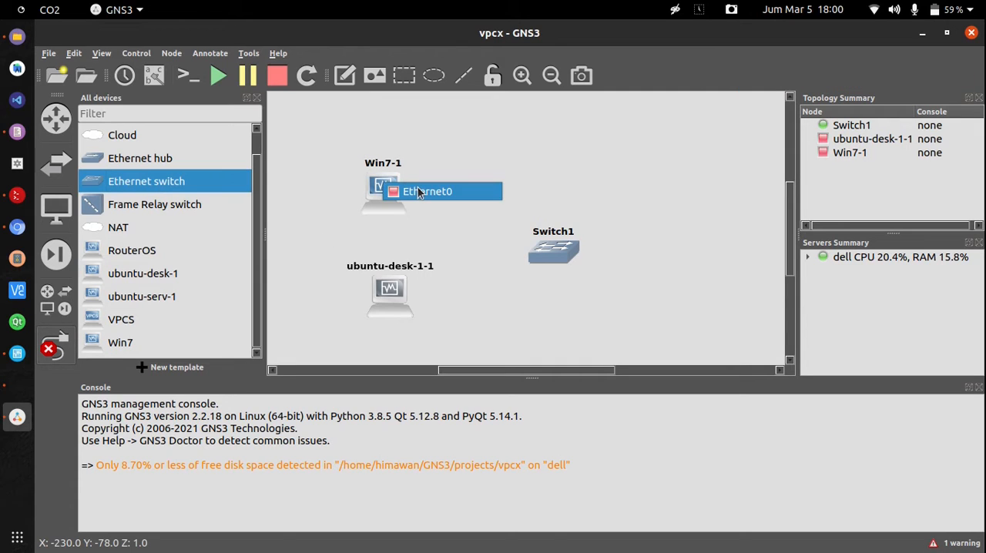
click(420, 191)
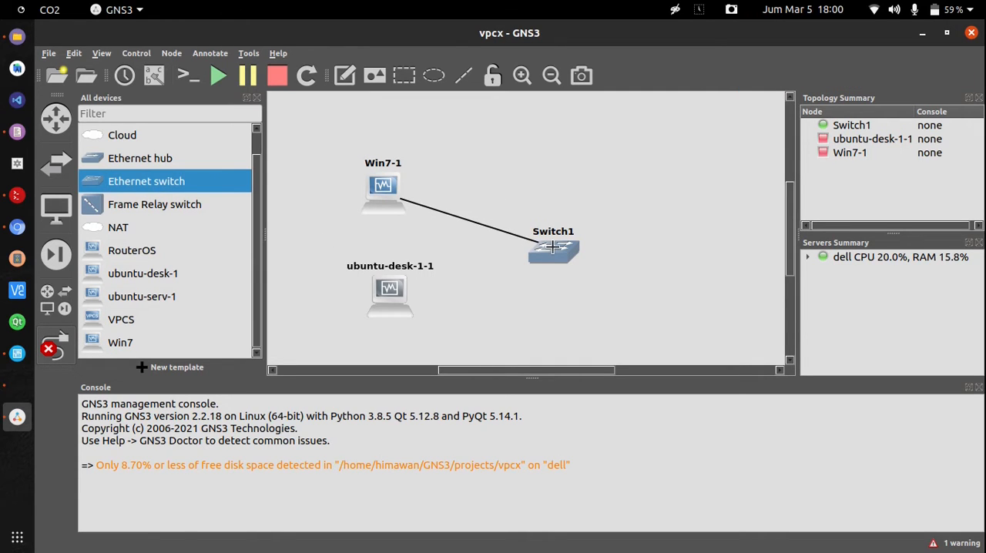
click(553, 248)
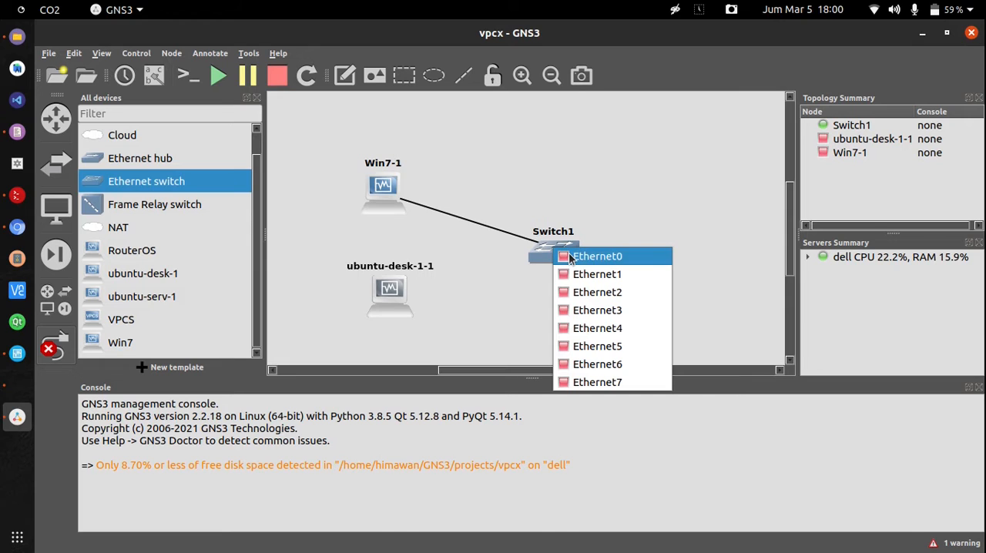
click(569, 258)
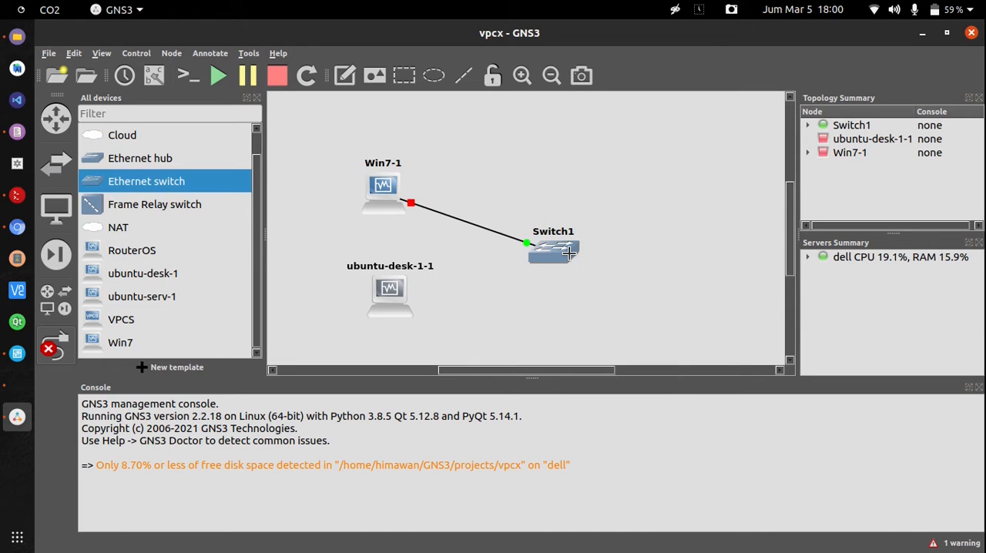
Link Ethernet0 of ubuntu-desk-1-1 to Ethernet1 of Switch1
click(392, 305)
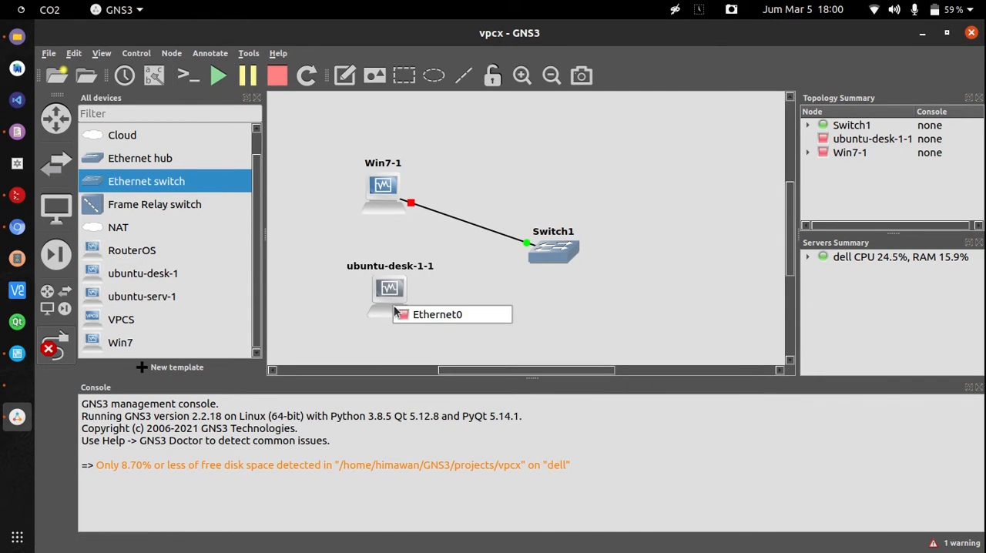
click(405, 315)
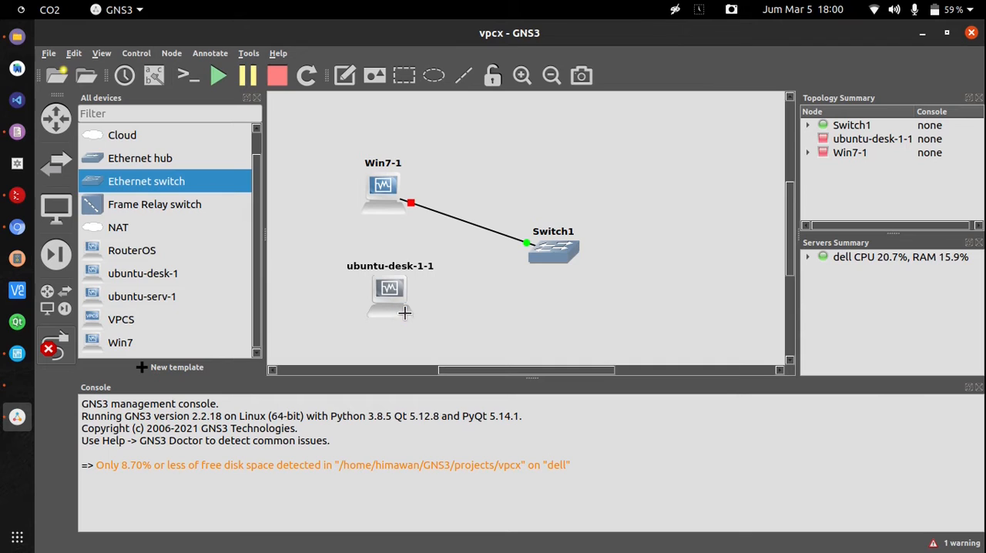
click(566, 256)
click(597, 279)
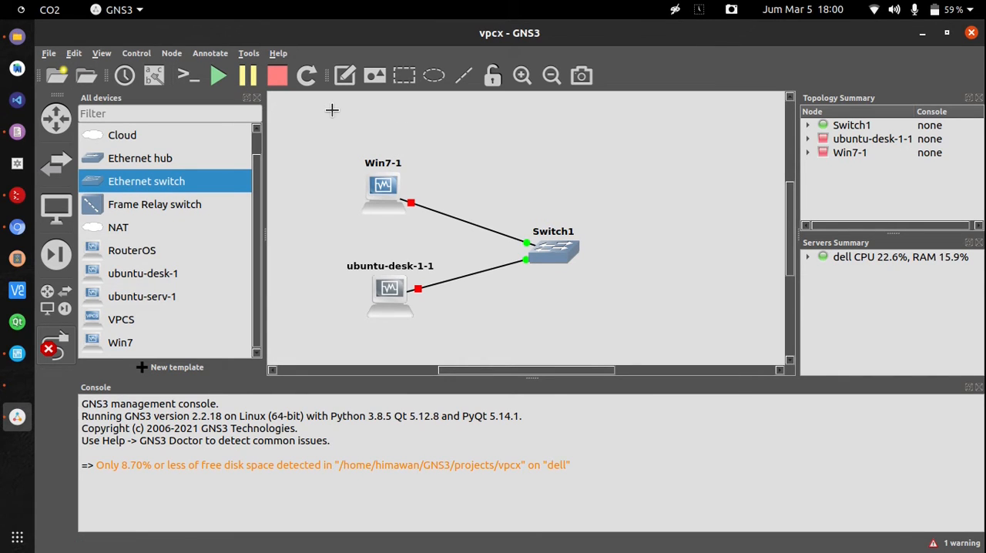
Start all devices in the topology and confirm the start
click(218, 77)
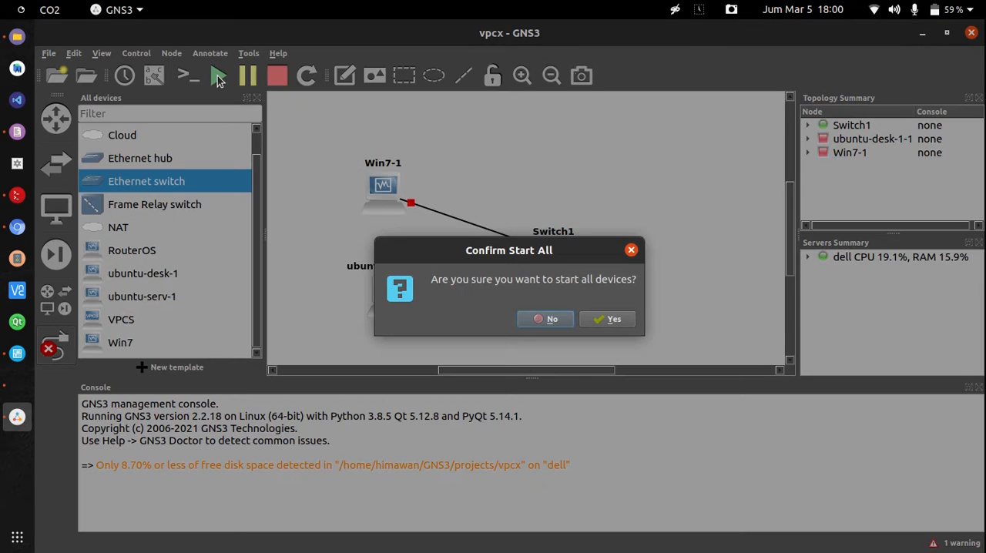
click(613, 318)
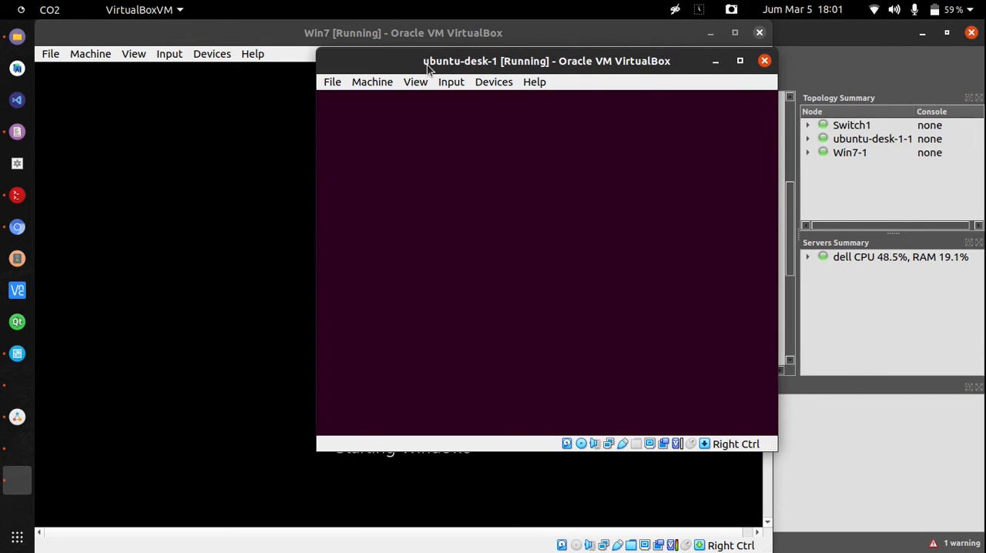
Arrange the ubuntu-desk-1 window over the Win7 window so that both running virtual machines can be reached
drag(421, 67, 434, 101)
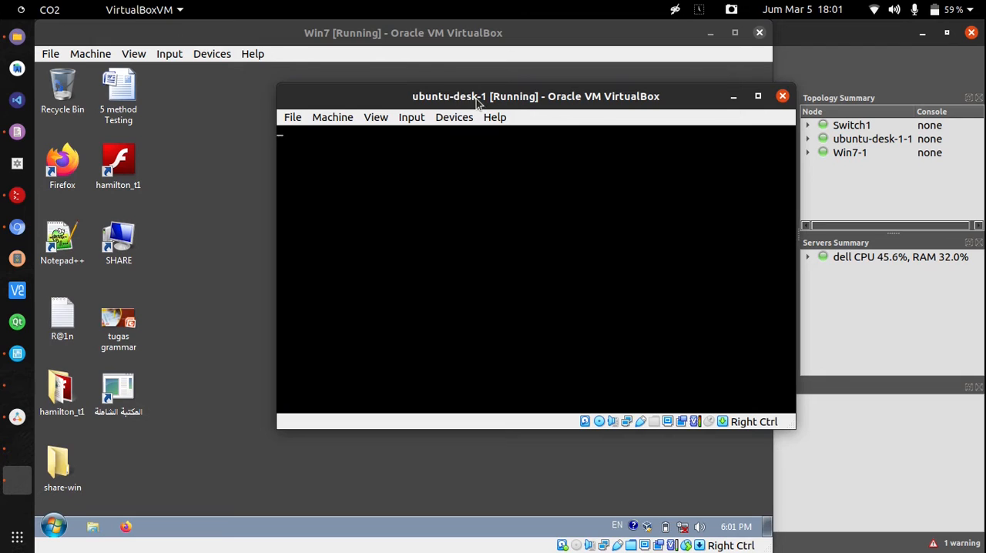
drag(514, 103, 651, 105)
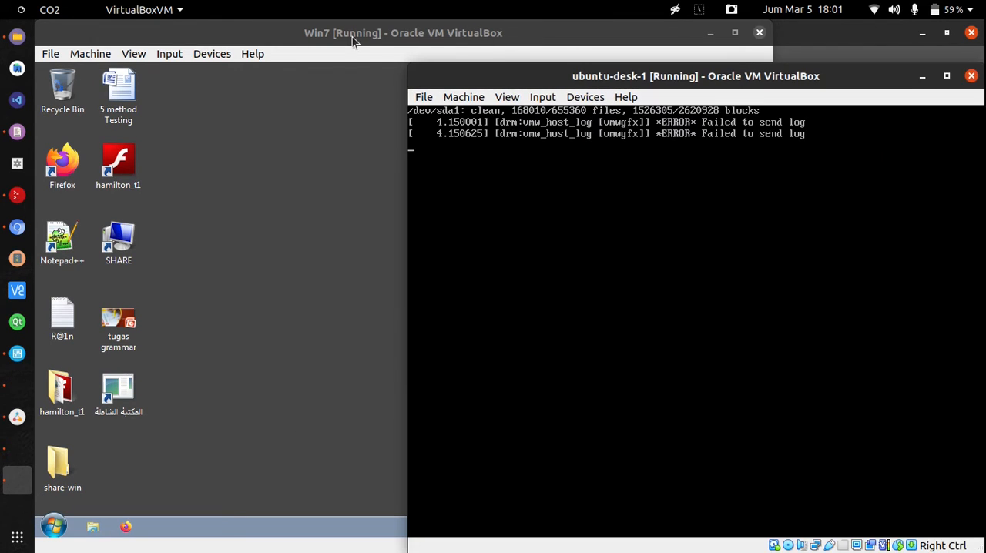
click(352, 37)
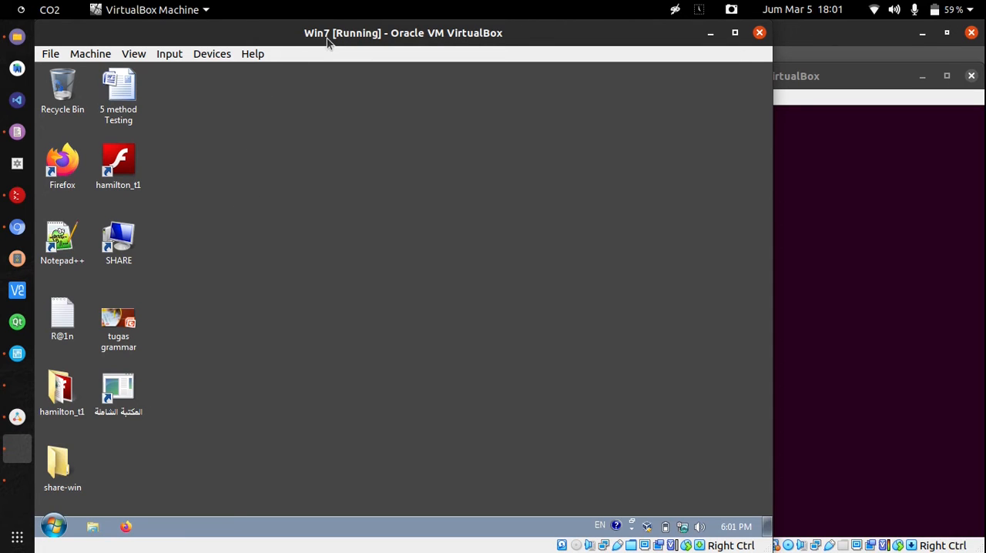
click(809, 86)
drag(808, 86, 753, 65)
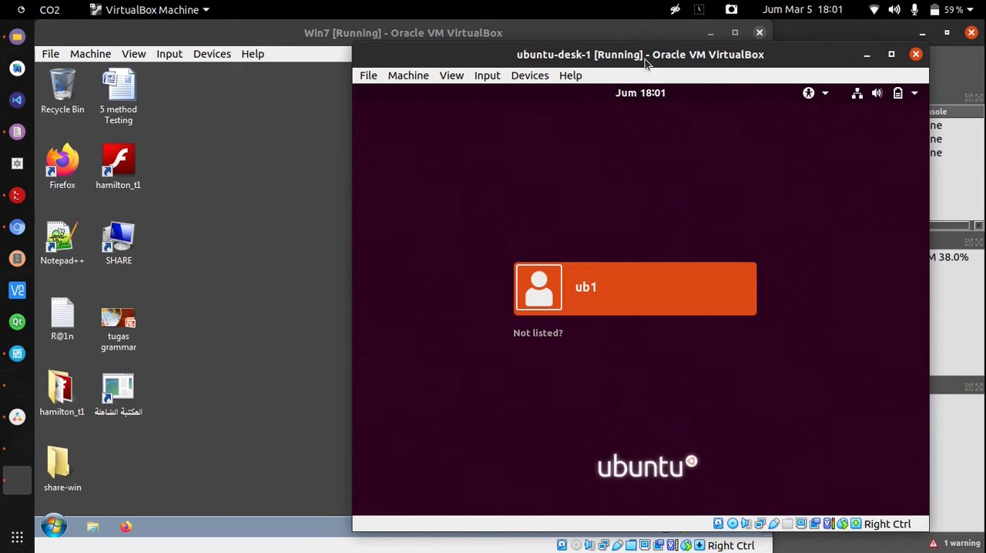
Sign in to the ub1 account on the ubuntu-desk-1 machine by entering the account password
click(656, 282)
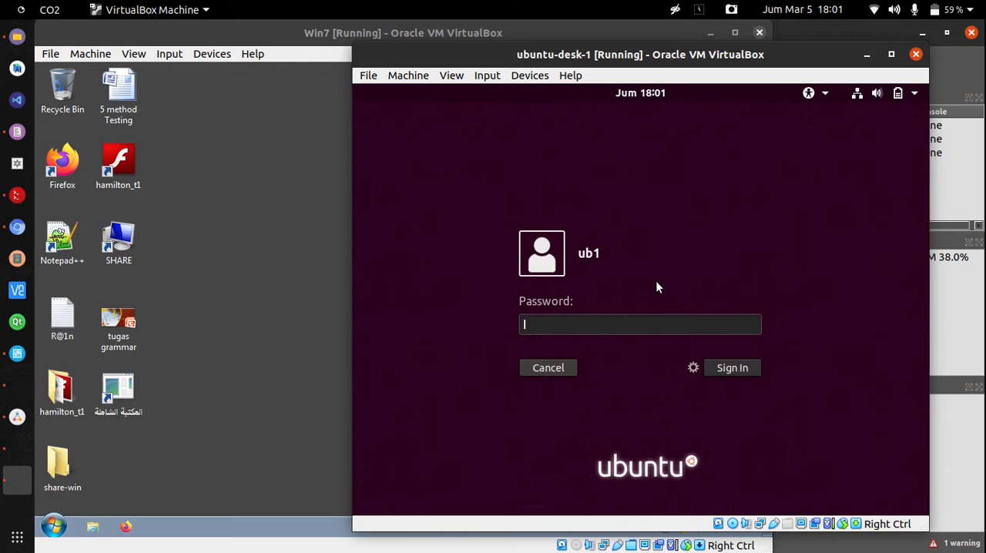
text(******)
key(Return)
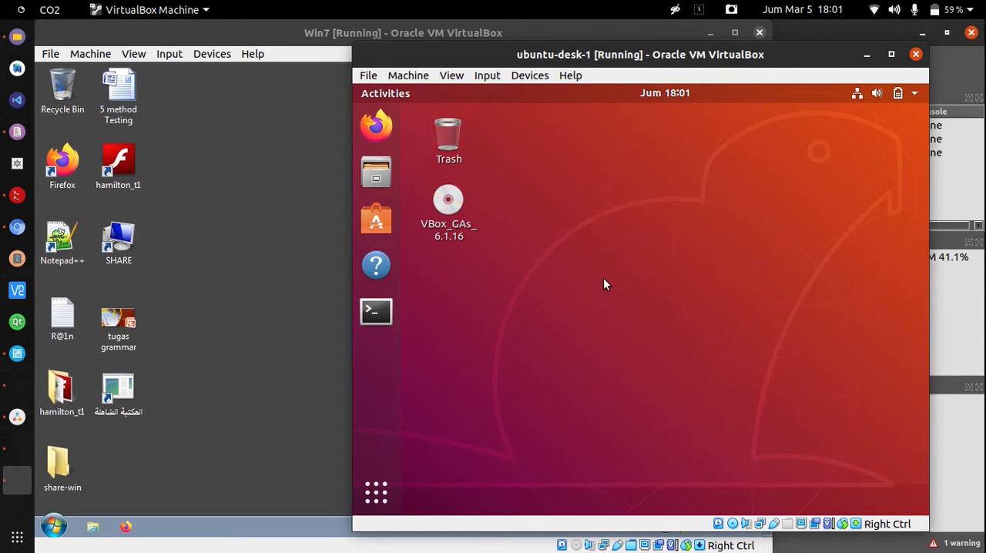
drag(504, 54, 553, 60)
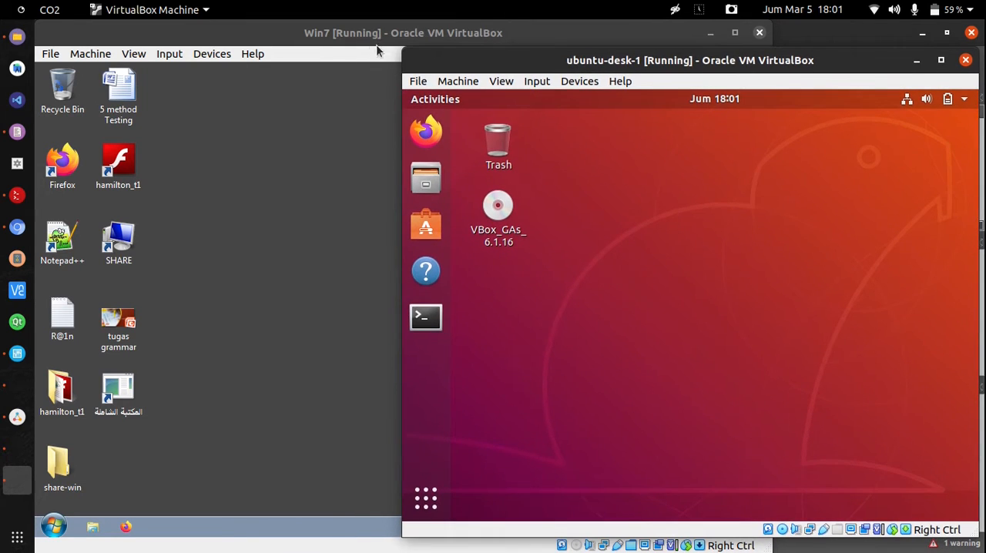
click(326, 32)
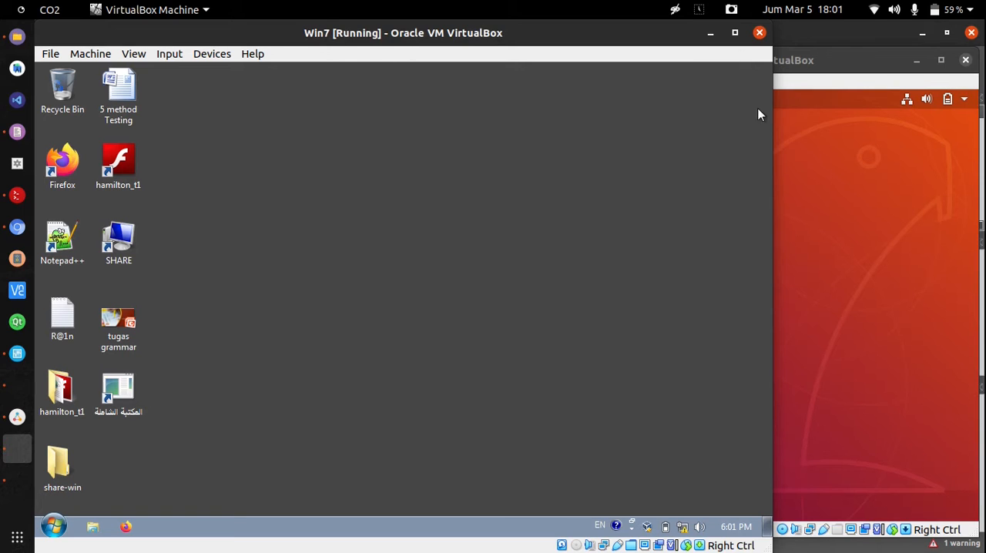
click(806, 131)
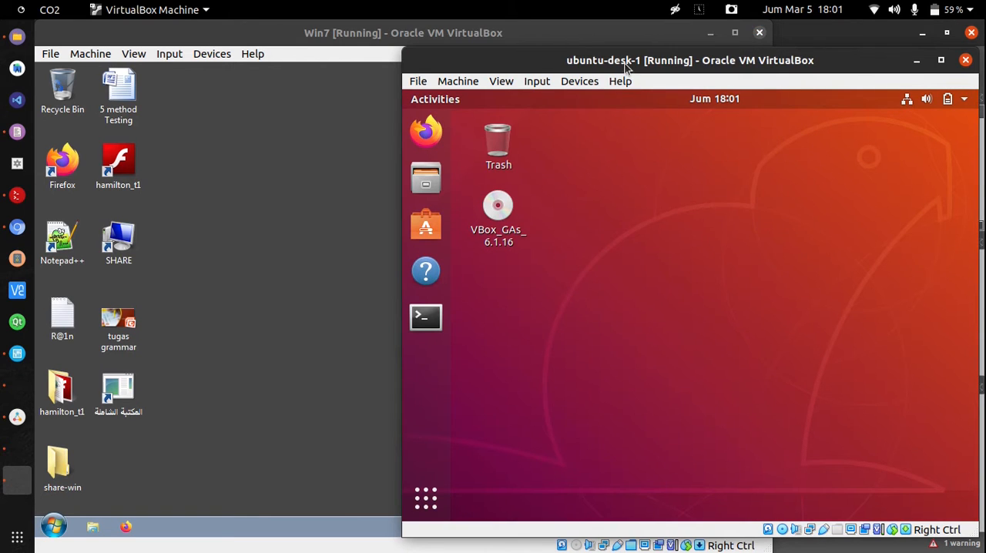
drag(628, 65, 573, 58)
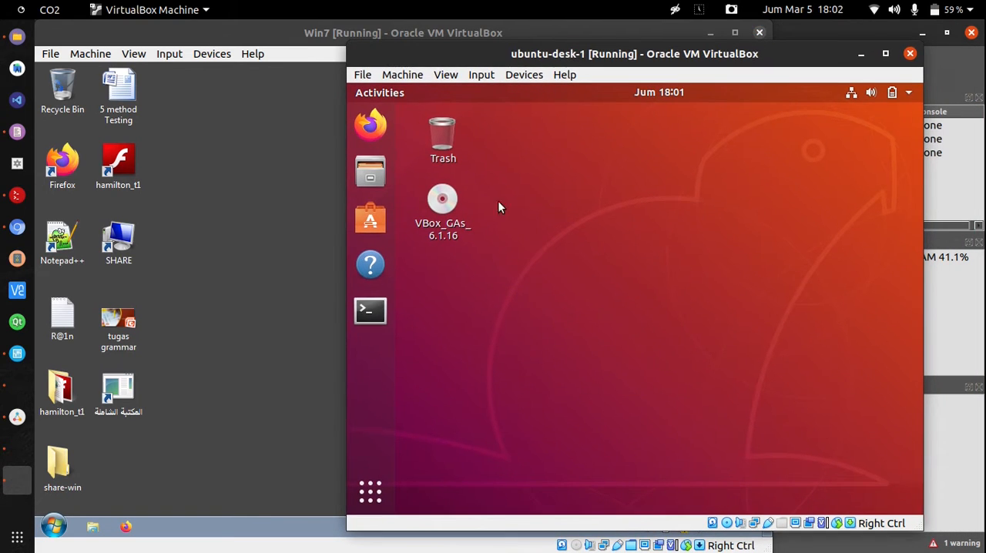
Run ifconfig in a terminal on ubuntu-desk-1 and highlight the inet address of enp0s3
click(371, 311)
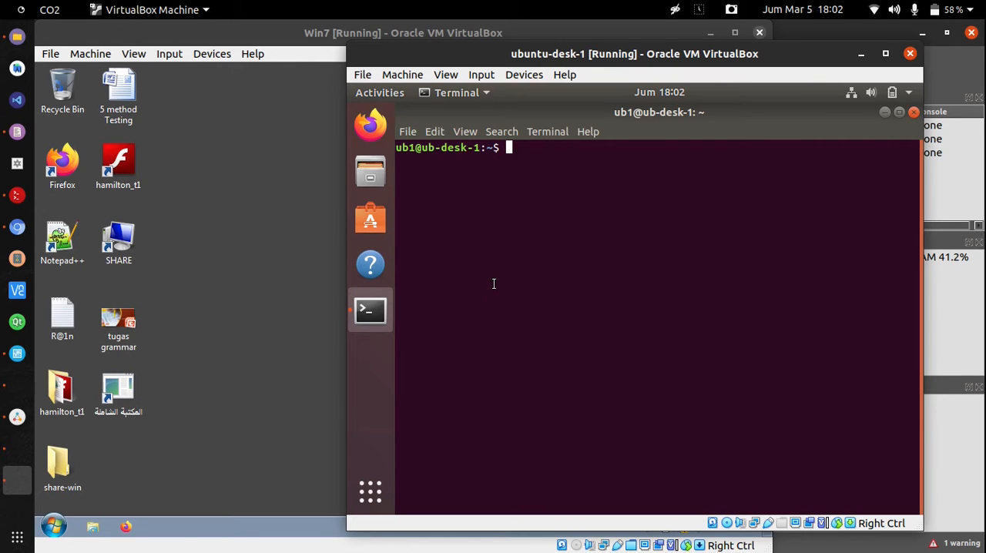
text(ifconfig)
key(Return)
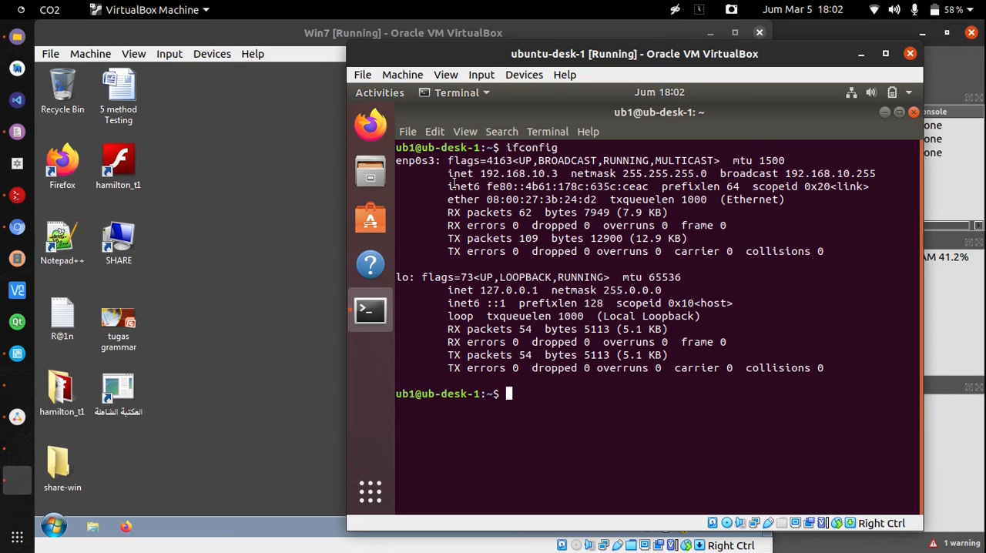
drag(449, 173, 559, 173)
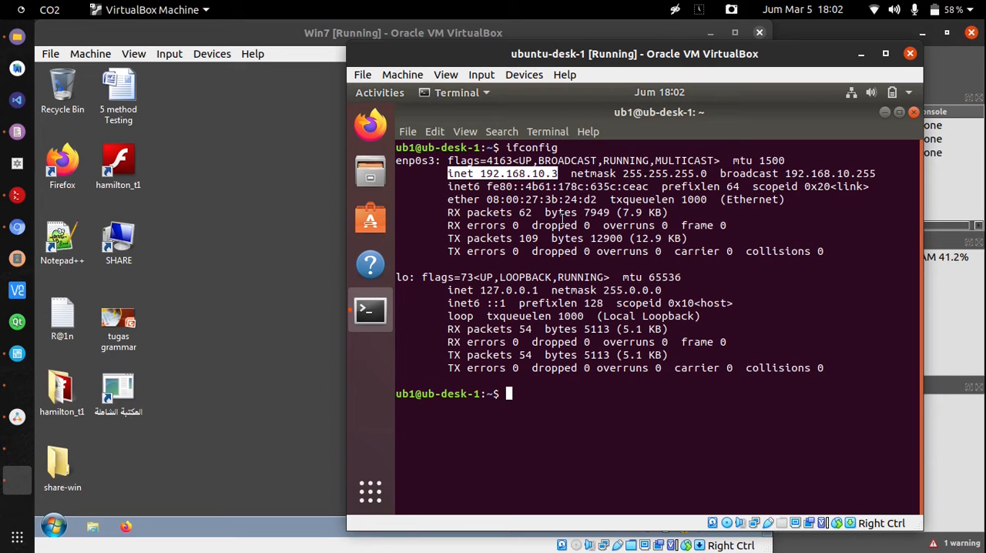
Open a command prompt on the Win7 machine and run ipconfig to check its IPv4 address
click(317, 44)
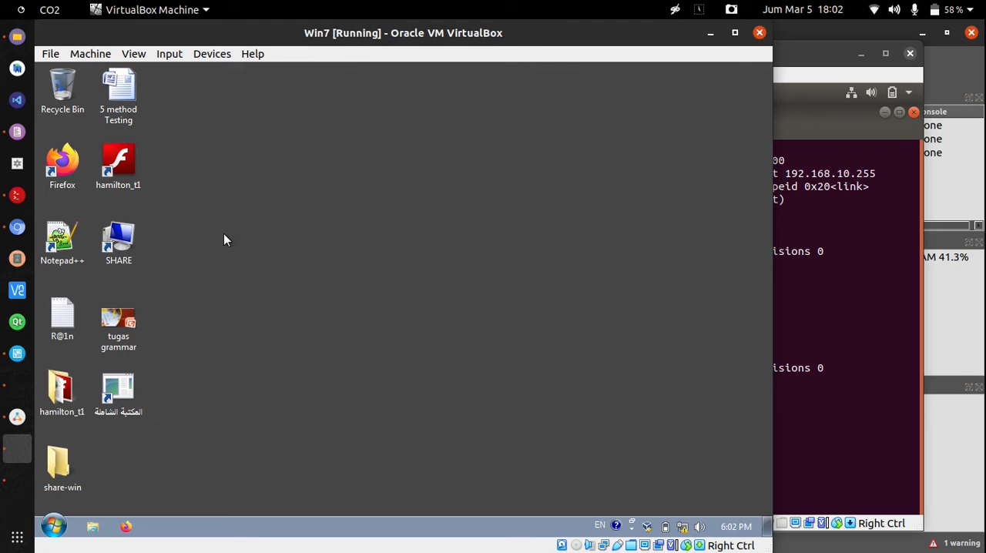
key(super+r)
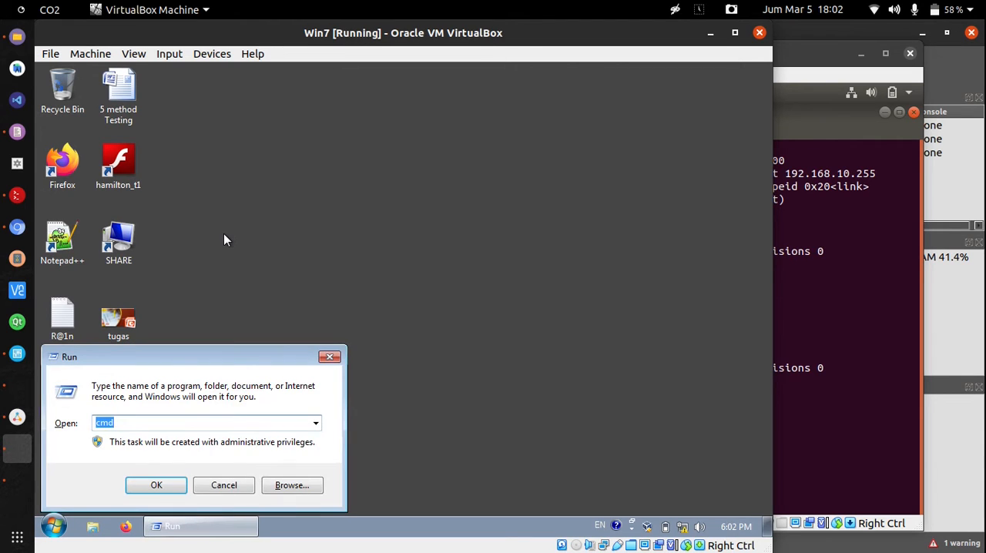
key(Return)
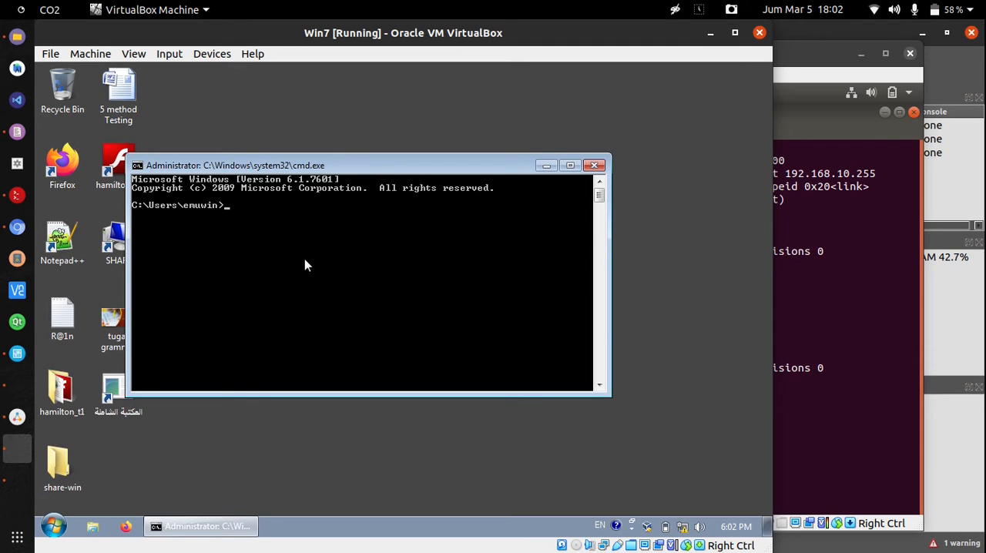
text(ipconfig)
key(Return)
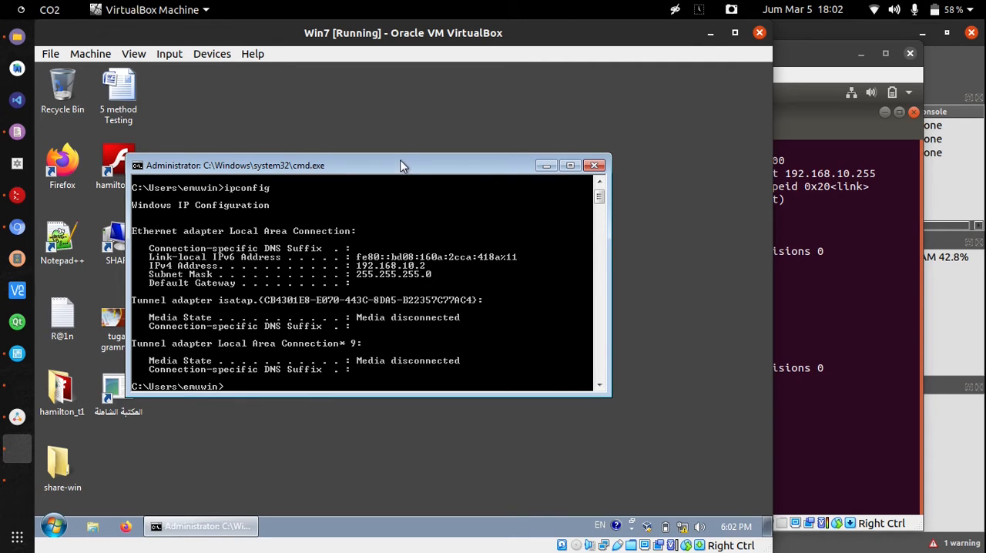
drag(400, 163, 367, 123)
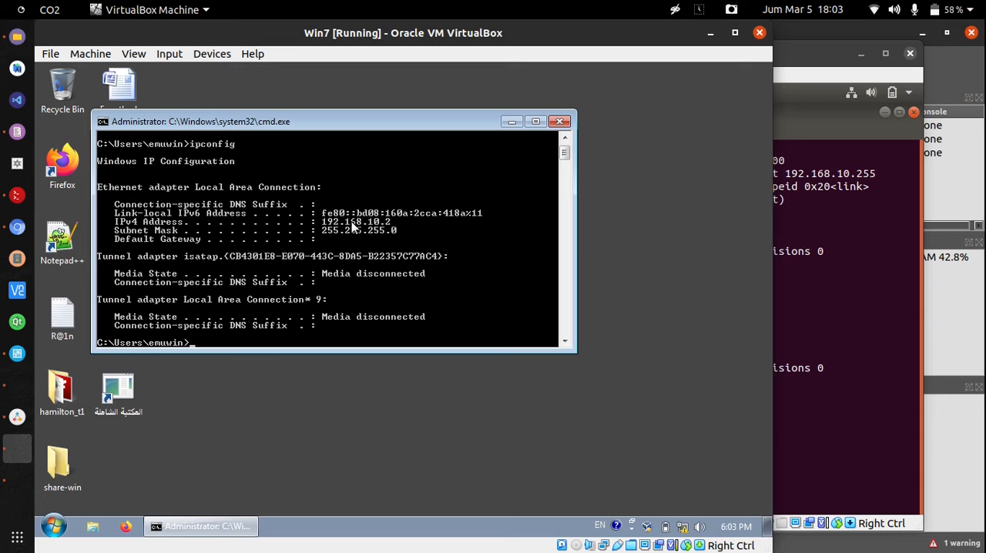
Ping the Win7 machine at 192.168.10.2 from the ubuntu-desk-1 terminal, stopping the ping after a few replies
click(808, 51)
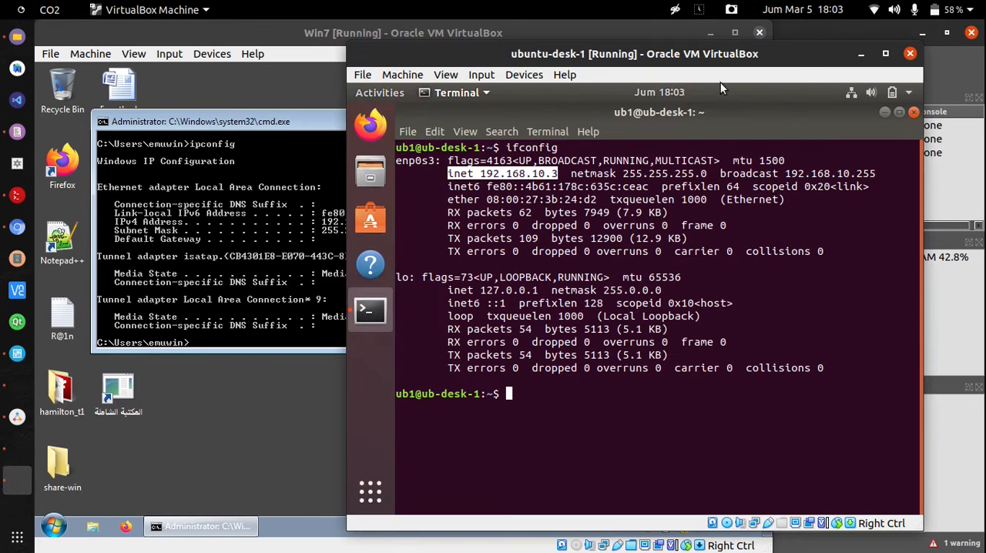
click(549, 408)
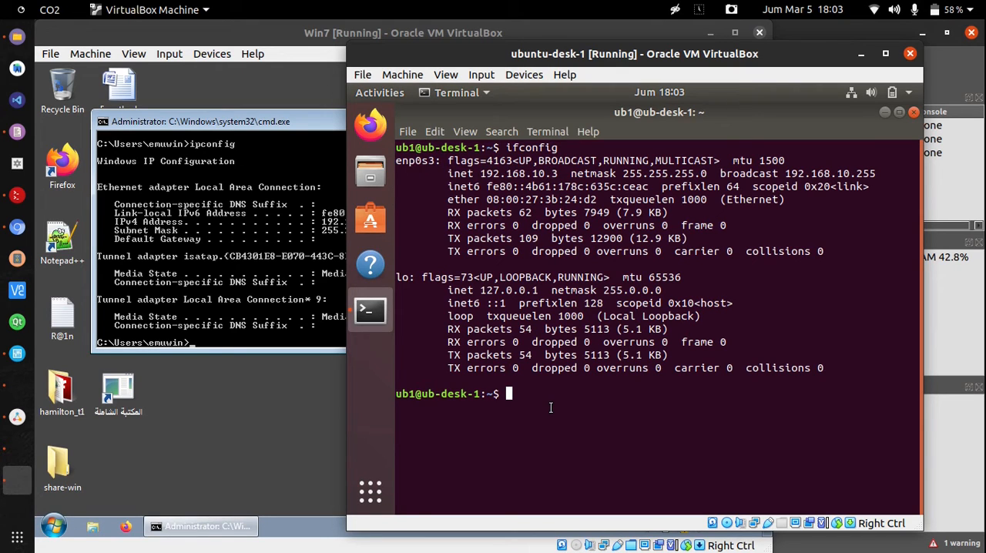
click(290, 37)
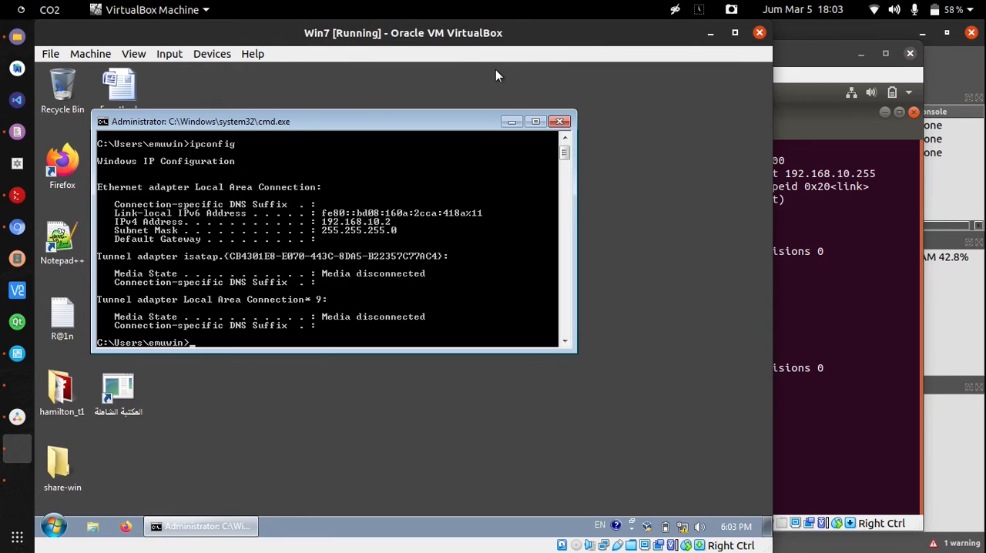
click(800, 52)
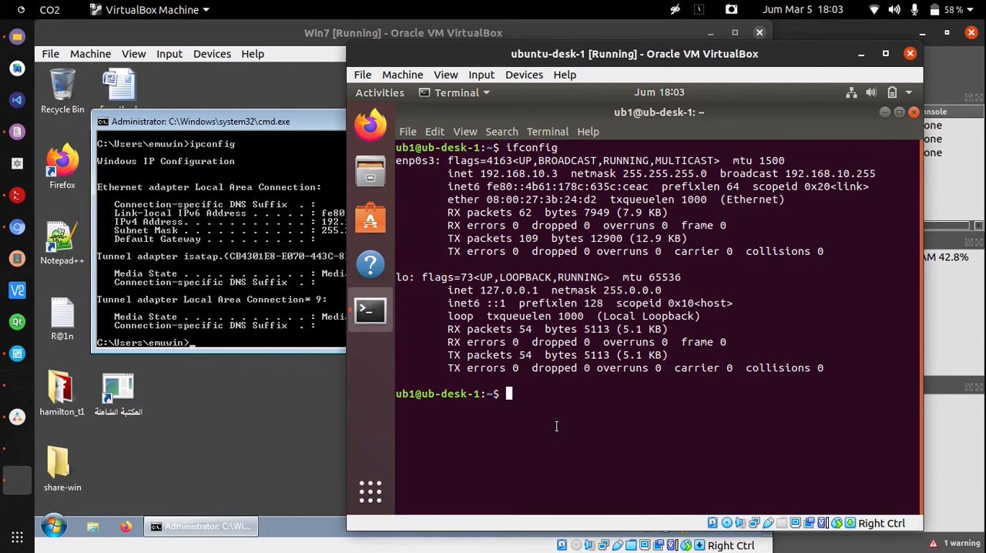
text(ping 192.168.)
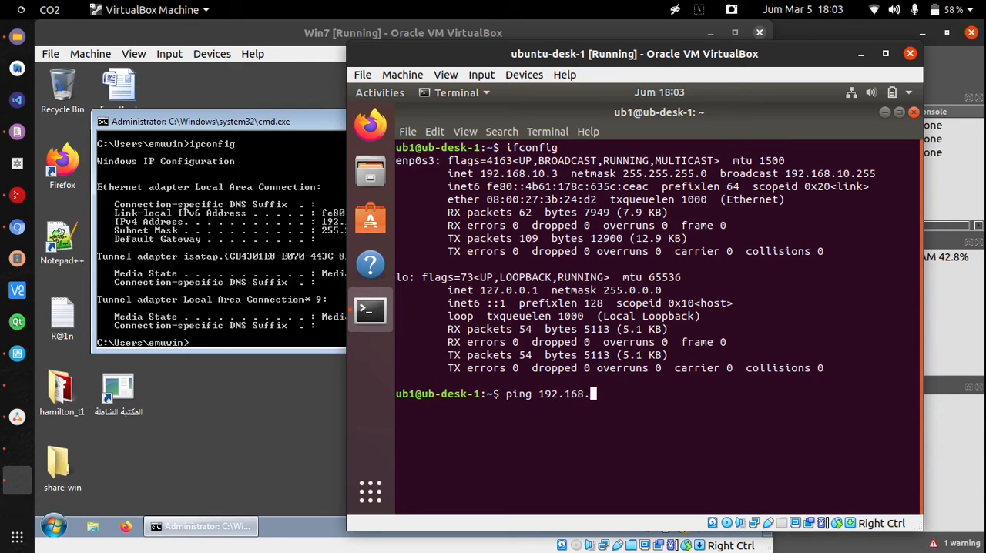
text(10.2)
key(Return)
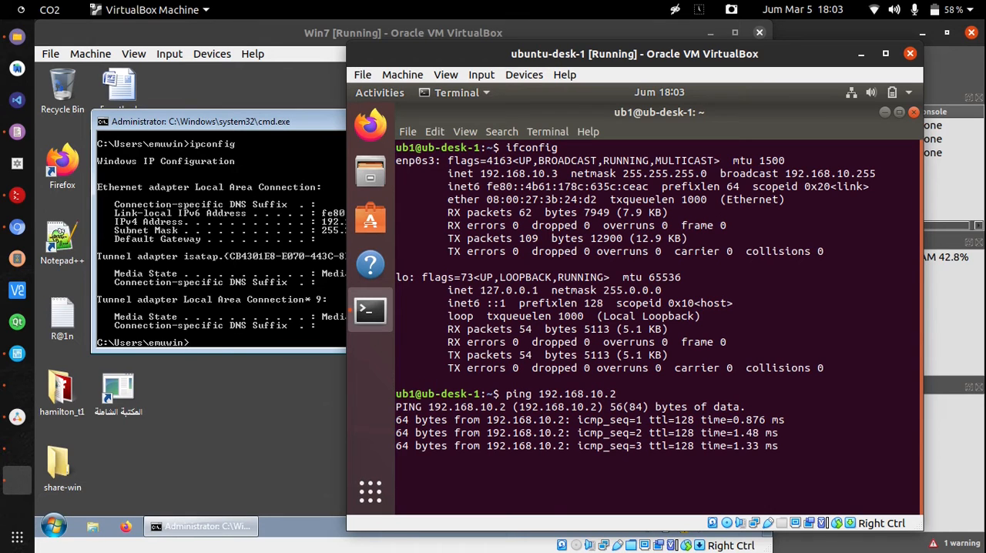
key(ctrl+c)
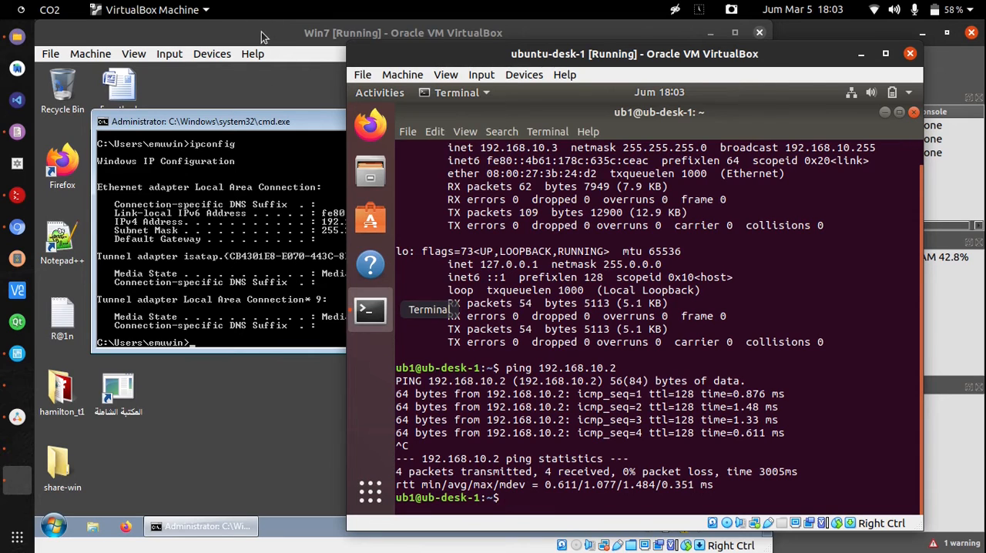
Ping the Ubuntu machine at 192.168.10.3 from the Win7 command prompt
click(291, 102)
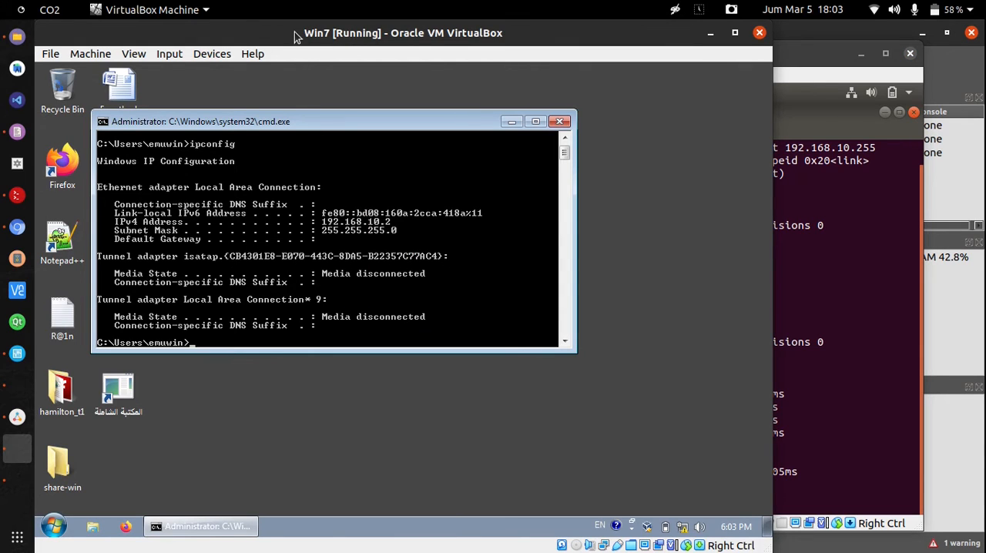
text(ping 192.168.10.3)
key(Return)
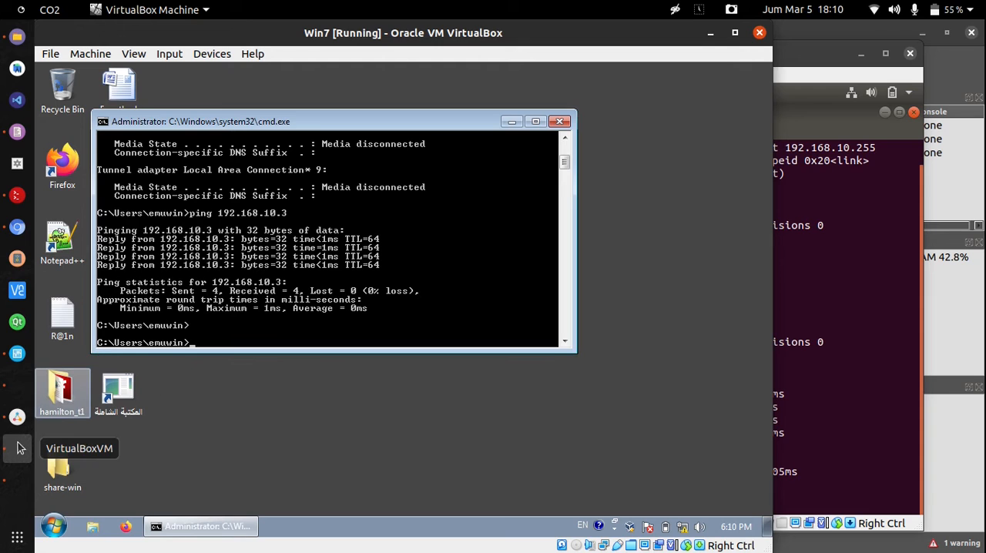
Switch to GNS3, start an Ethernet packet capture on the link from Win7-1 to Switch1, and open it in Wireshark
click(17, 416)
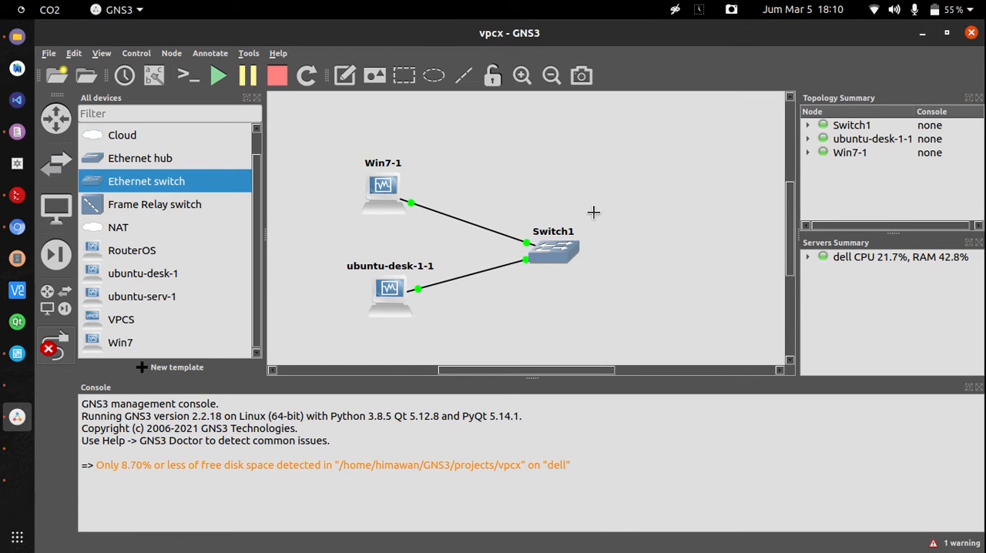
right_click(466, 224)
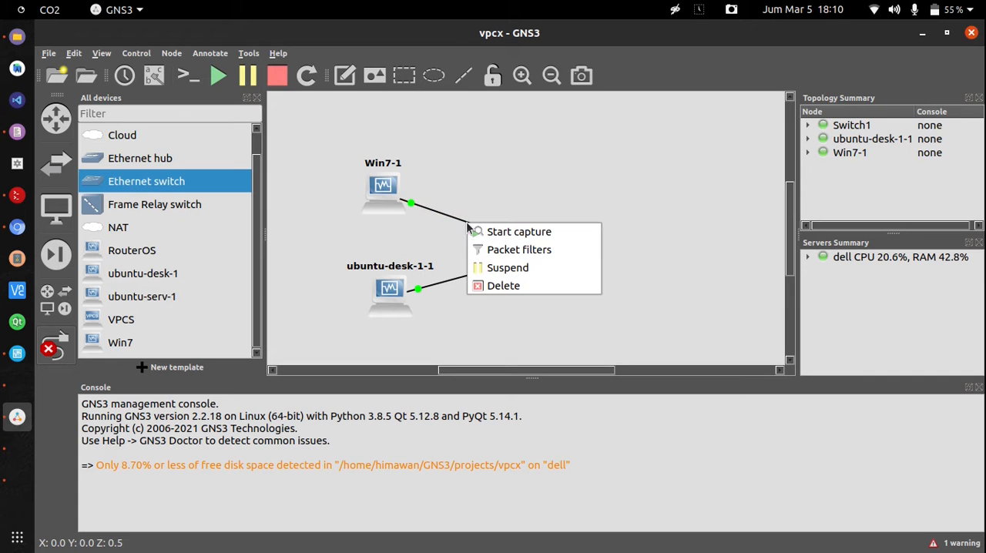
click(478, 231)
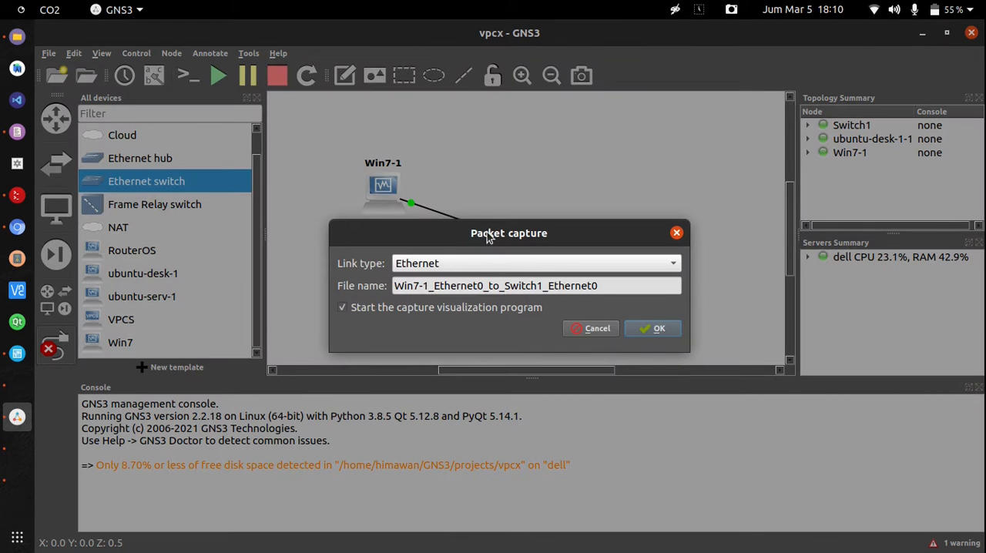
click(655, 331)
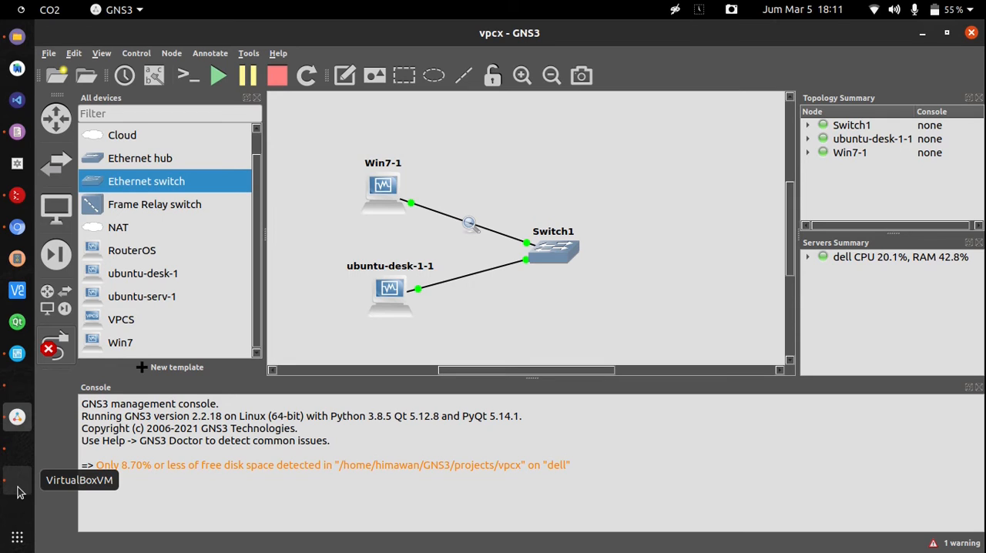
right_click(469, 222)
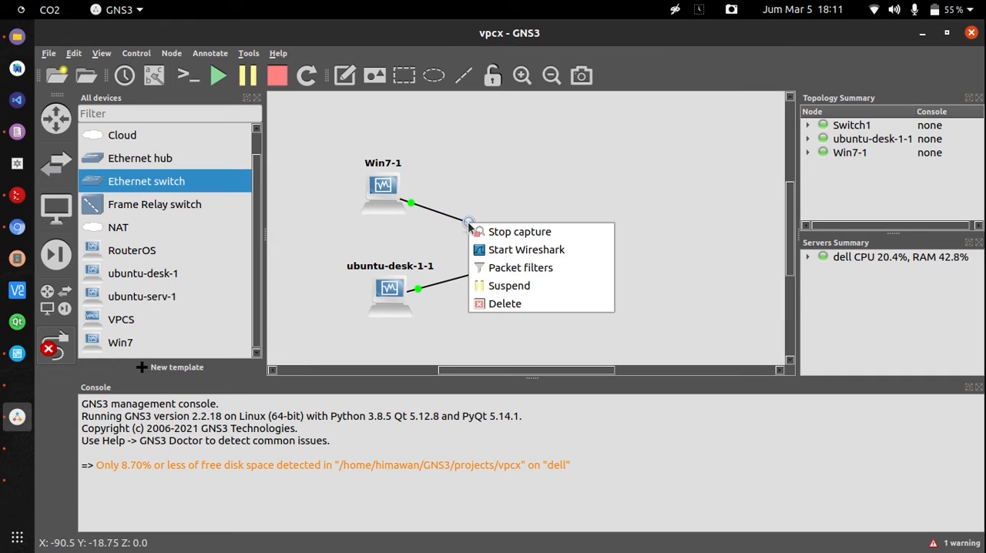
click(485, 249)
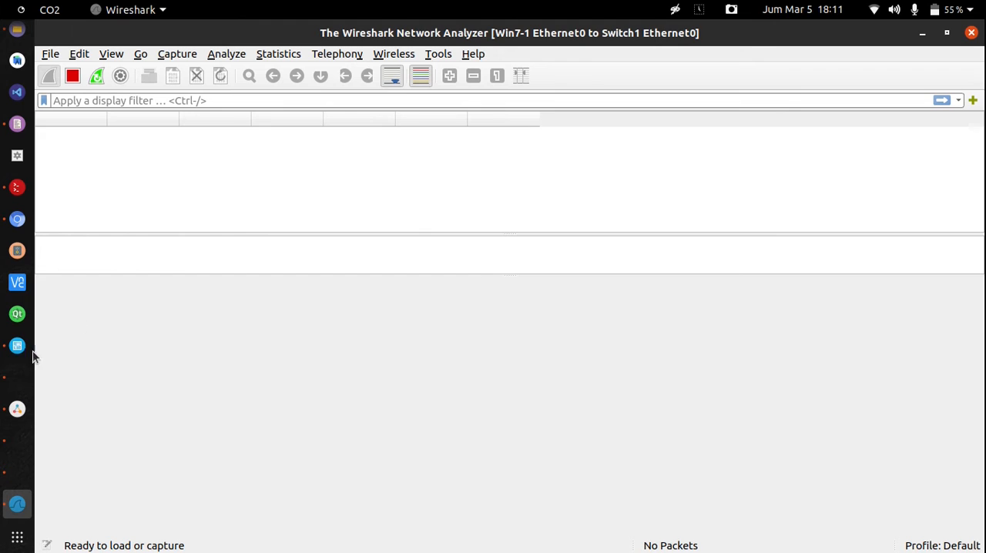
Return to the Win7 command prompt and repeat the ping to 192.168.10.3 while the capture is running
click(15, 440)
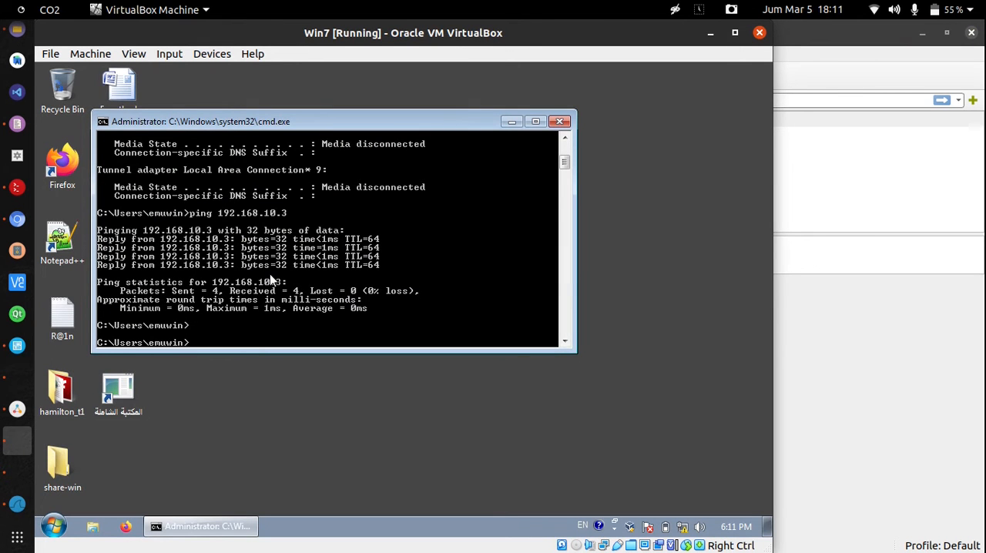
key(Up)
key(Return)
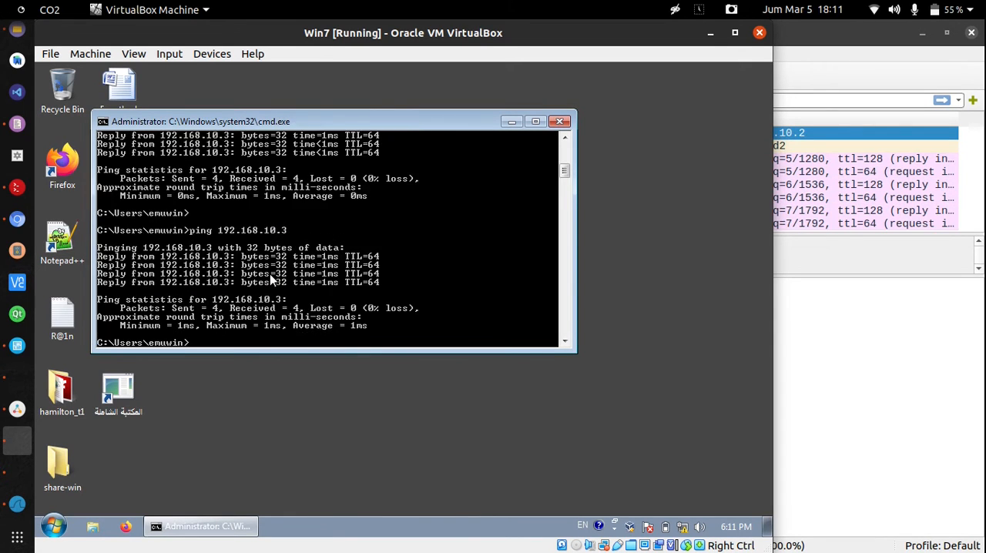
Switch to Wireshark and examine the captured ARP and ICMP packets exchanged between 192.168.10.2 and 192.168.10.3
click(813, 51)
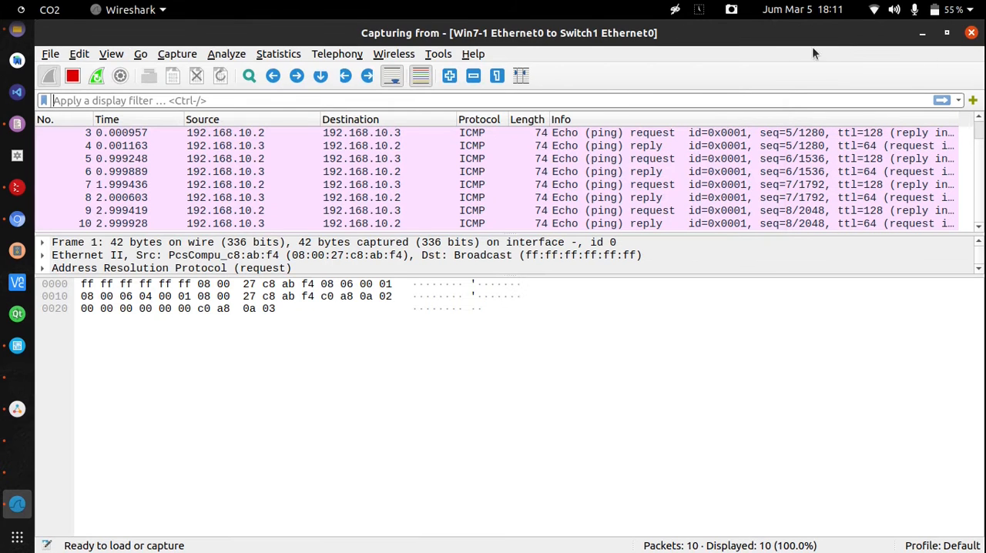
click(416, 172)
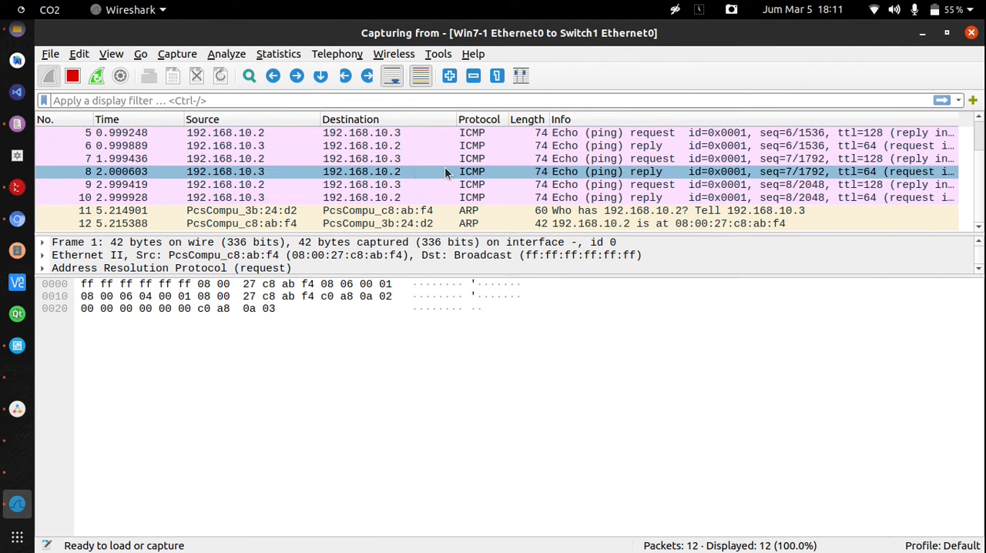
scroll(445, 166, up, 2)
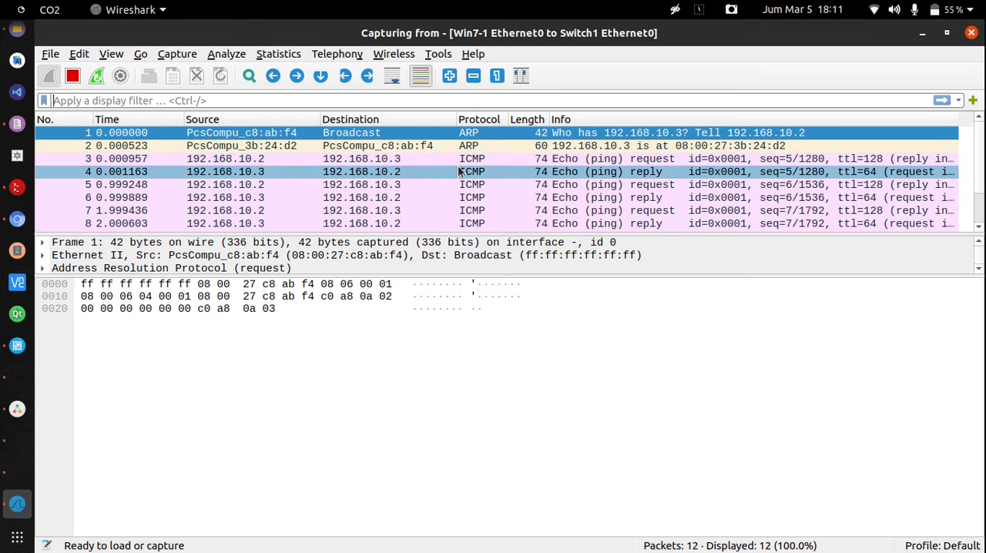
scroll(462, 170, down, 2)
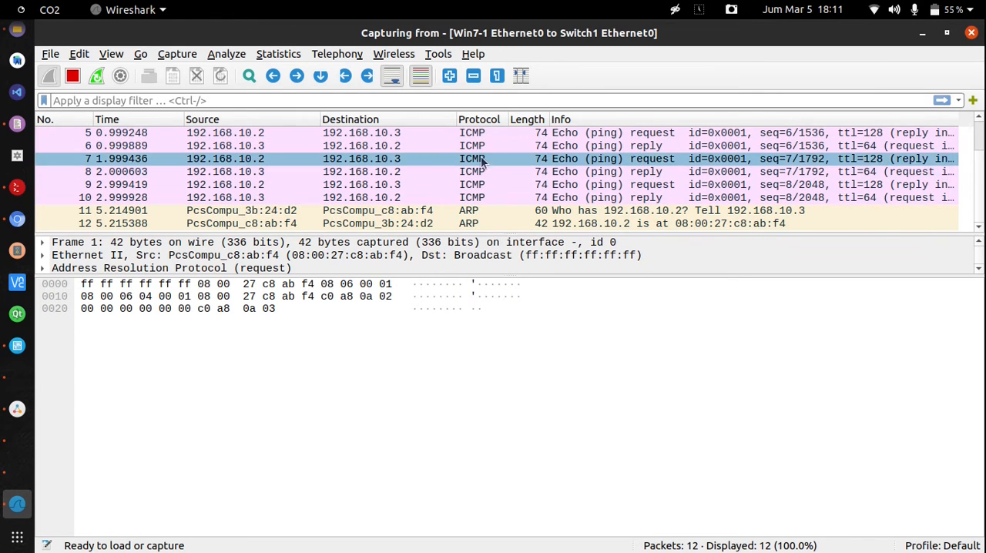
Go through the captured packets one by one, from the first ICMP request to the final ARP reply, checking each packet's details
scroll(493, 158, up, 2)
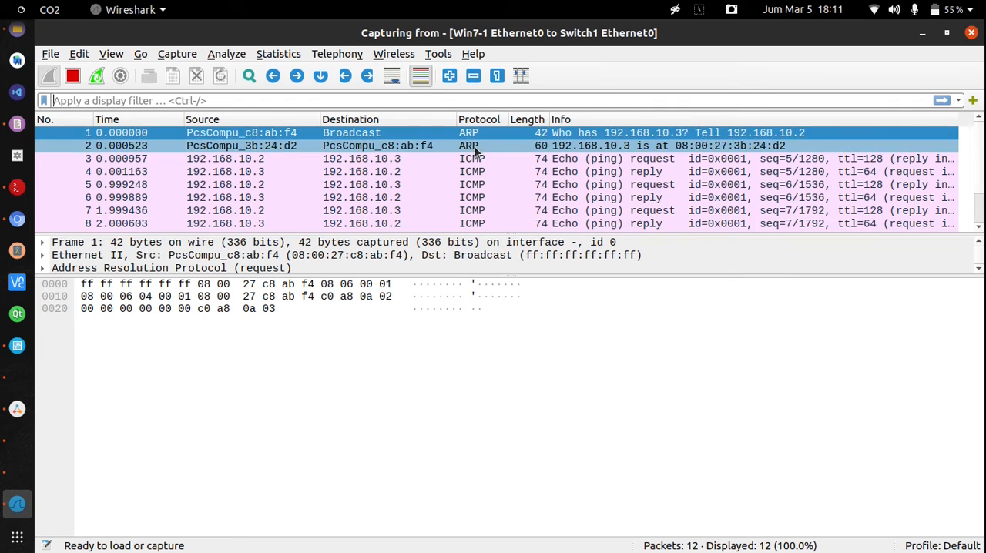
click(472, 160)
key(Down)
key(Down)
key(Down)
key(Down)
key(Down)
key(Down)
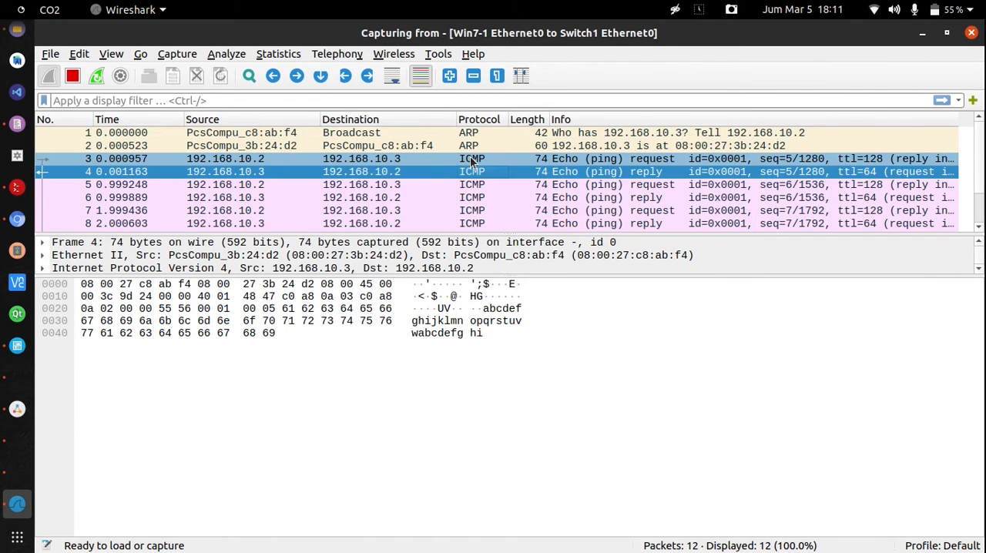
key(Down)
key(Down)
key(Down)
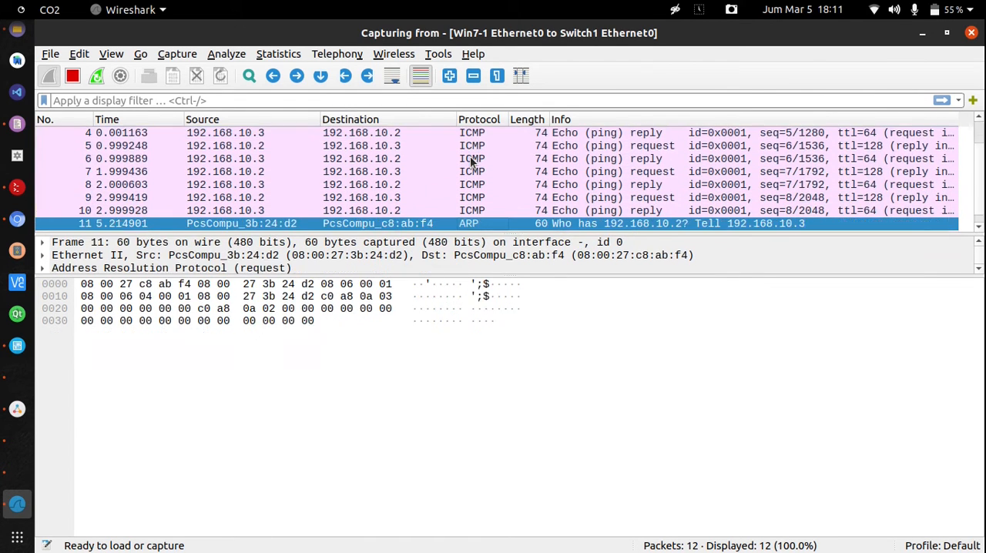
click(156, 268)
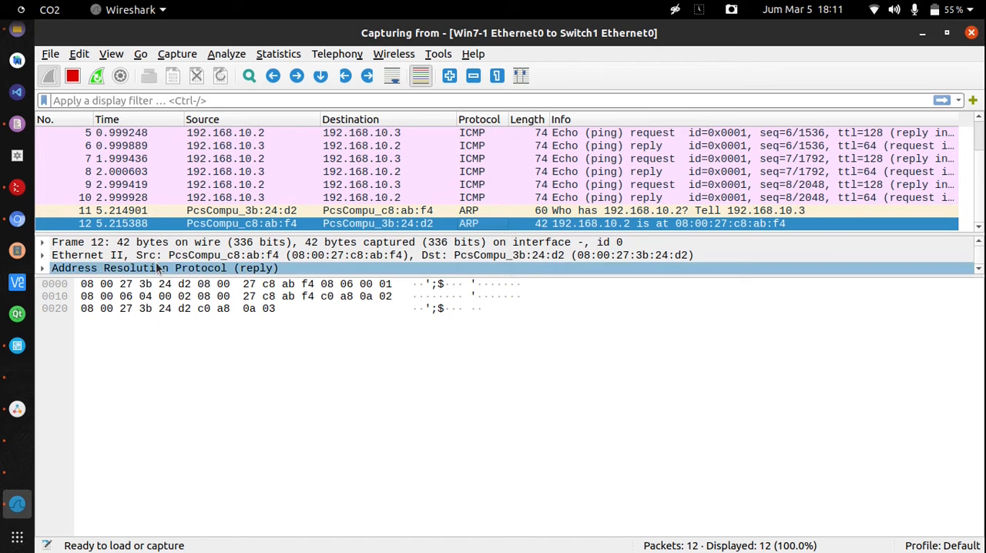
Switch to the ubuntu-desk-1 virtual machine and open the share-ok folder from Home in the file manager
click(17, 376)
click(17, 439)
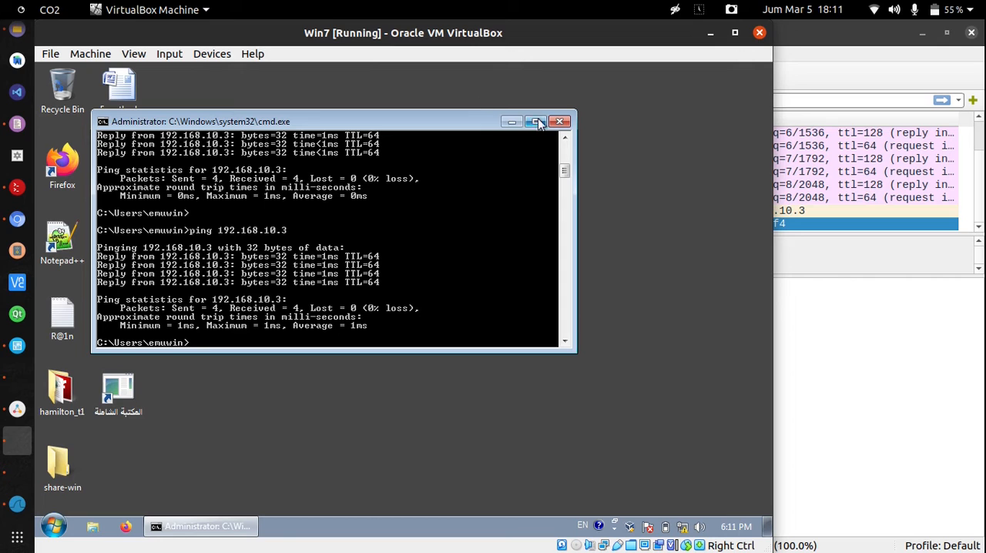
click(10, 476)
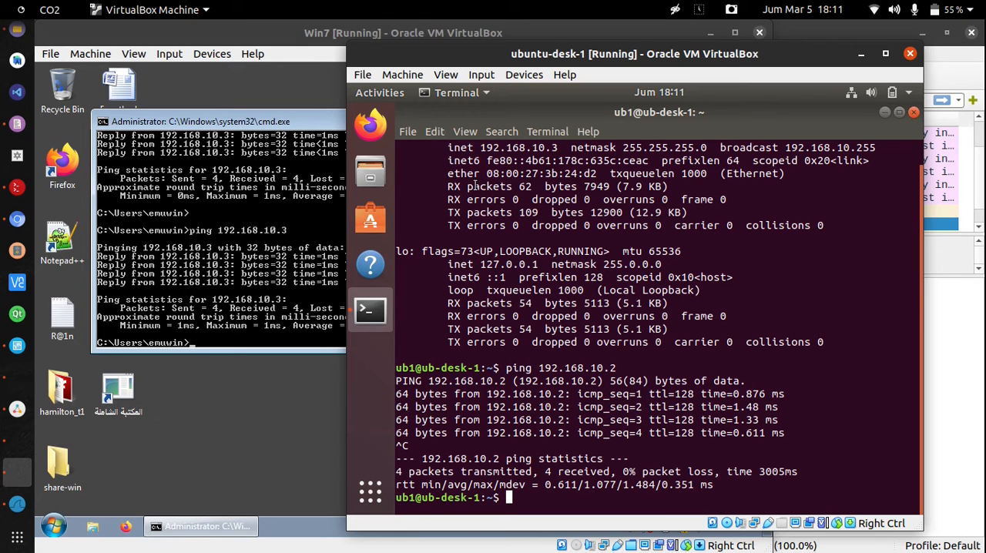
click(370, 171)
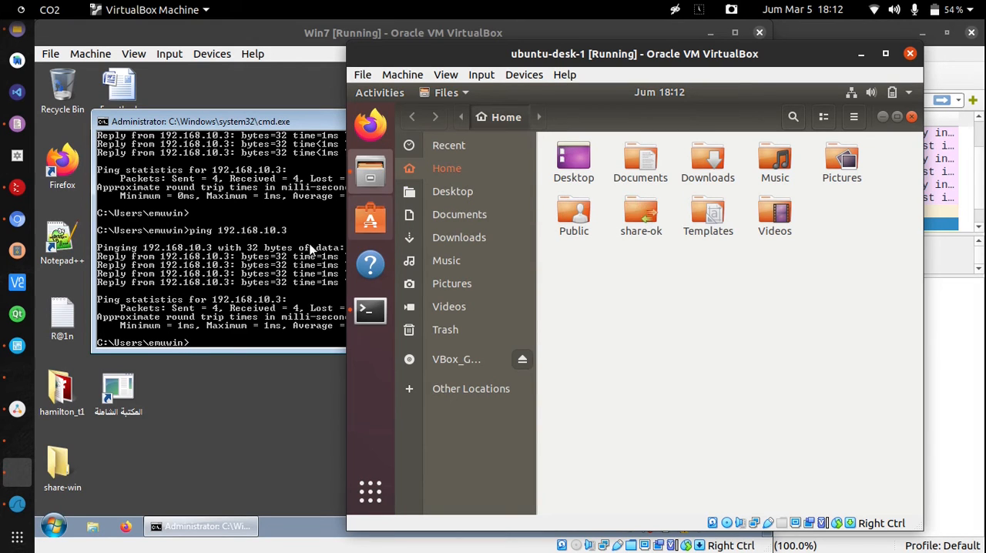
double_click(647, 218)
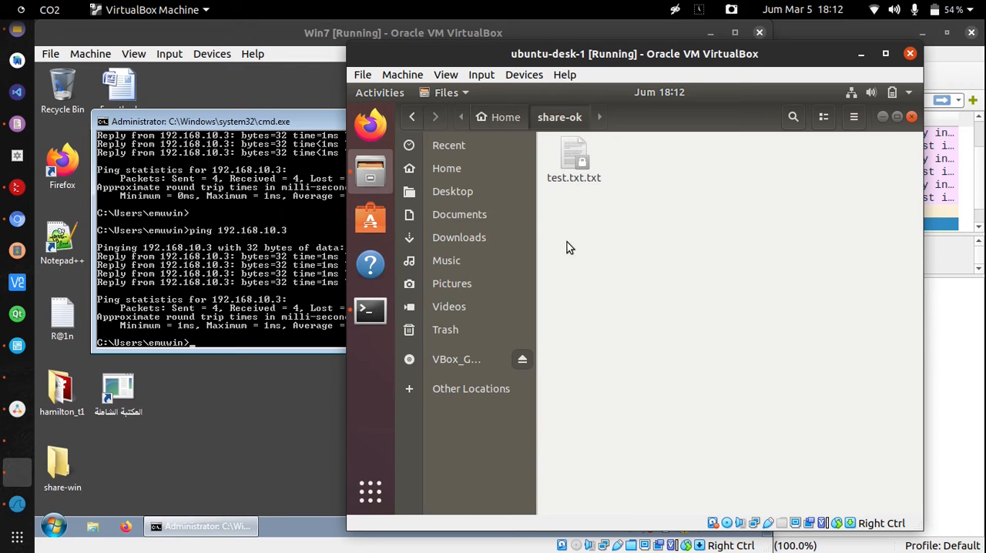
Return to the Win7 machine, uncover its desktop, and arrange a Libraries window and a Computer window side by side
click(247, 416)
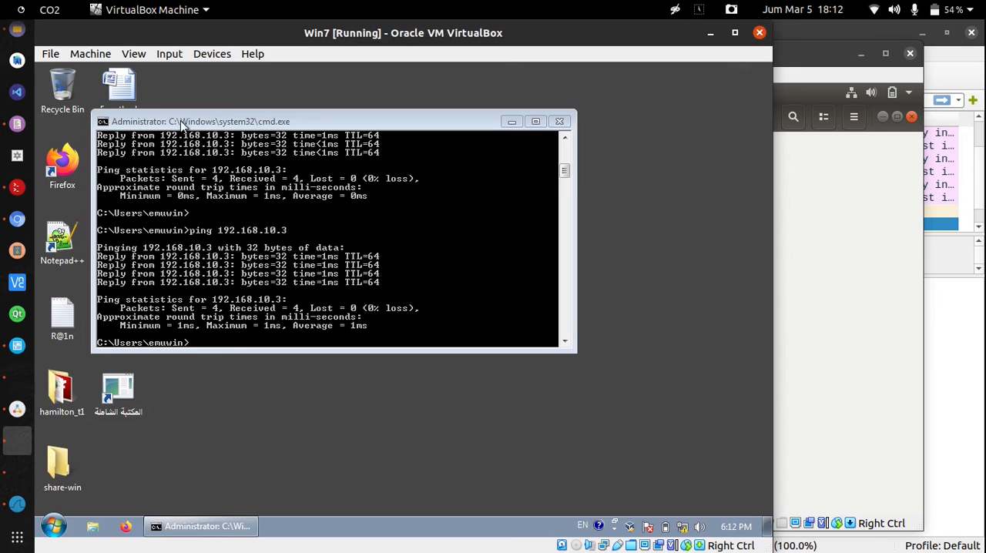
drag(182, 123, 290, 119)
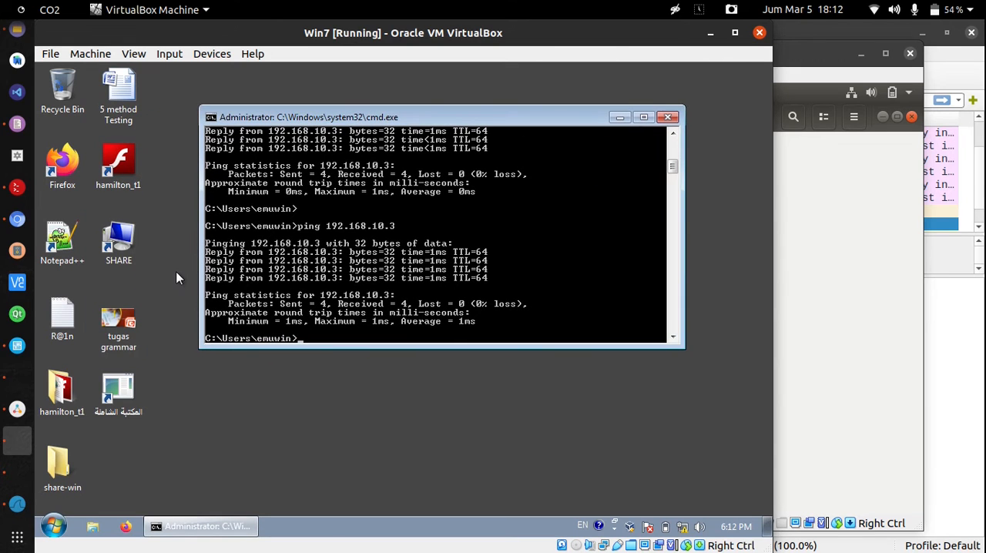
click(95, 532)
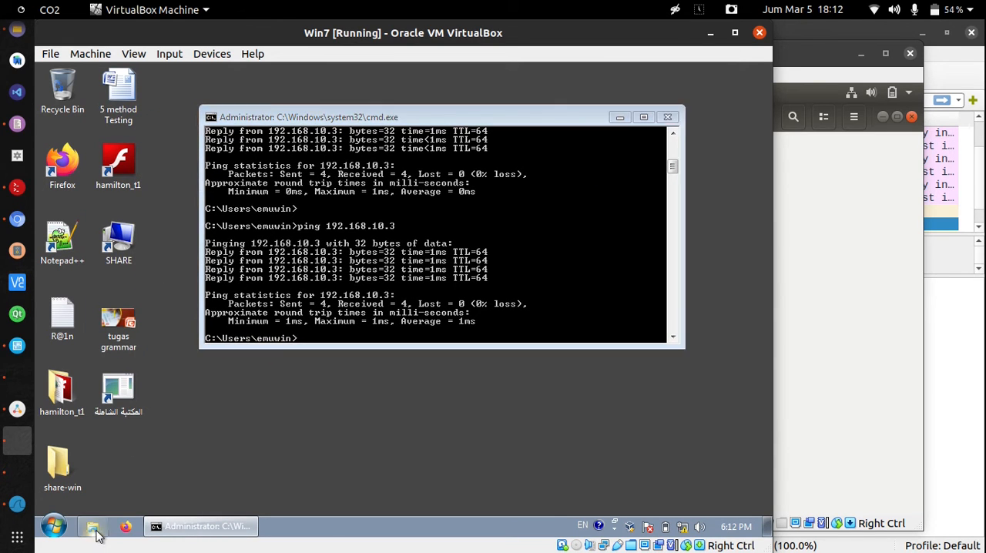
key(super+Left)
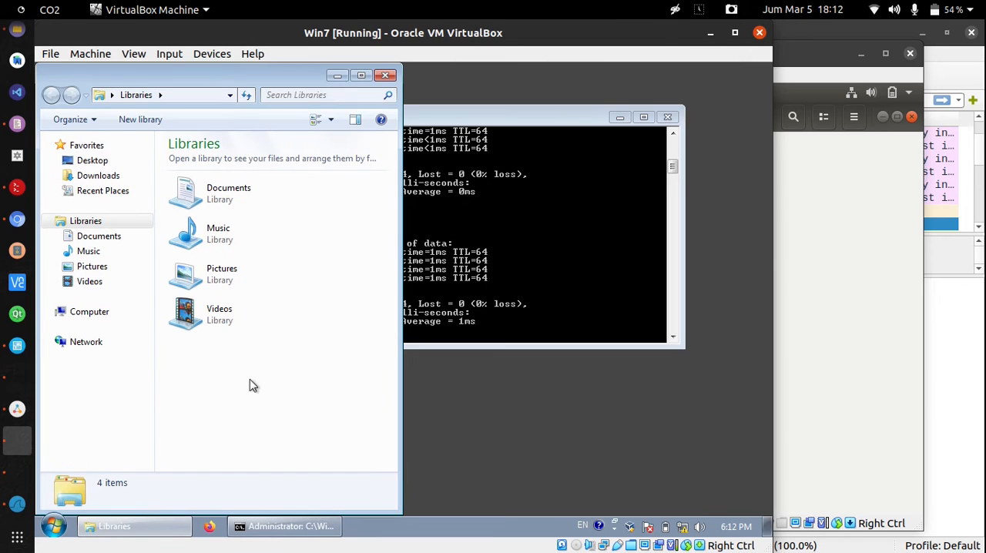
key(super+e)
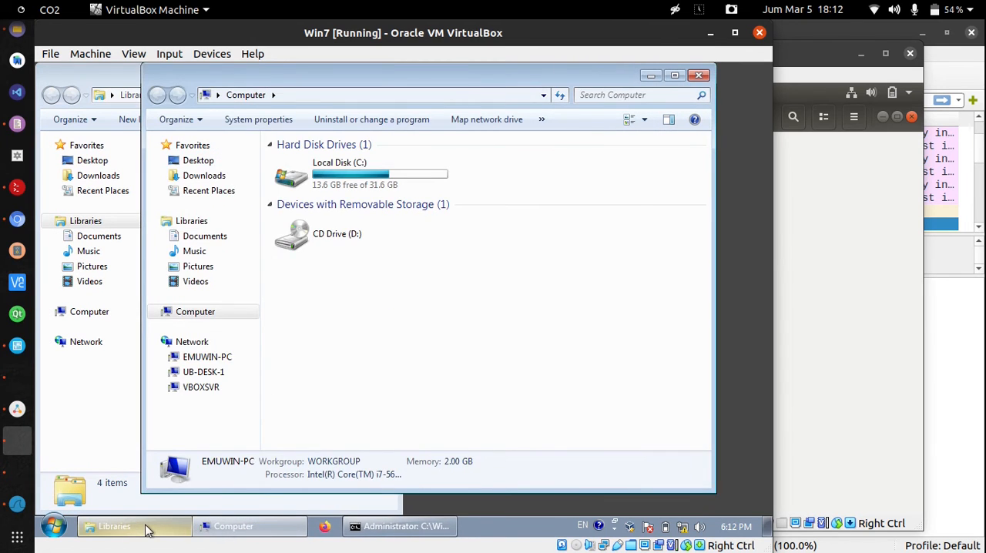
key(super+Right)
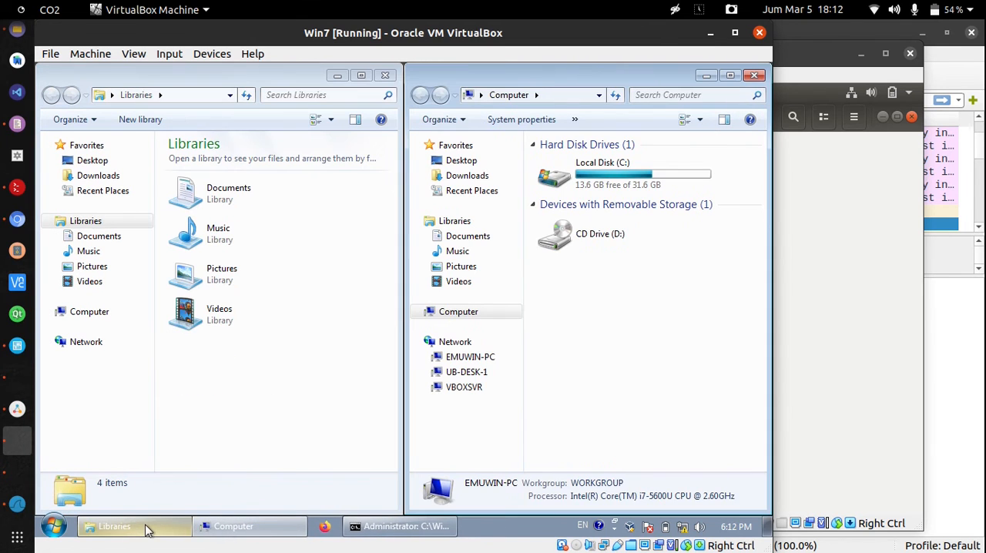
In the Libraries window, connect to \\192.168.10.3 and open its share-ok shared folder
click(195, 96)
text(\\)
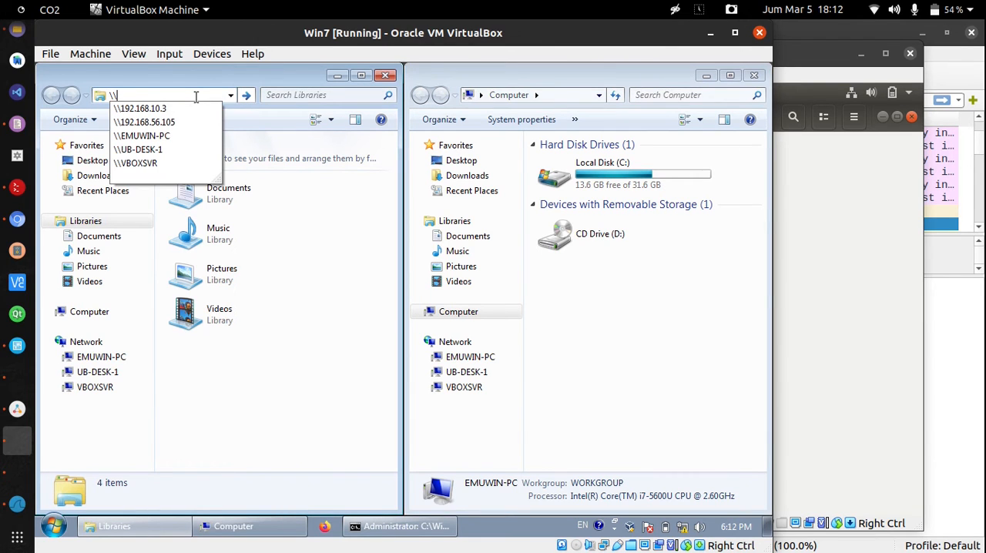
key(Down)
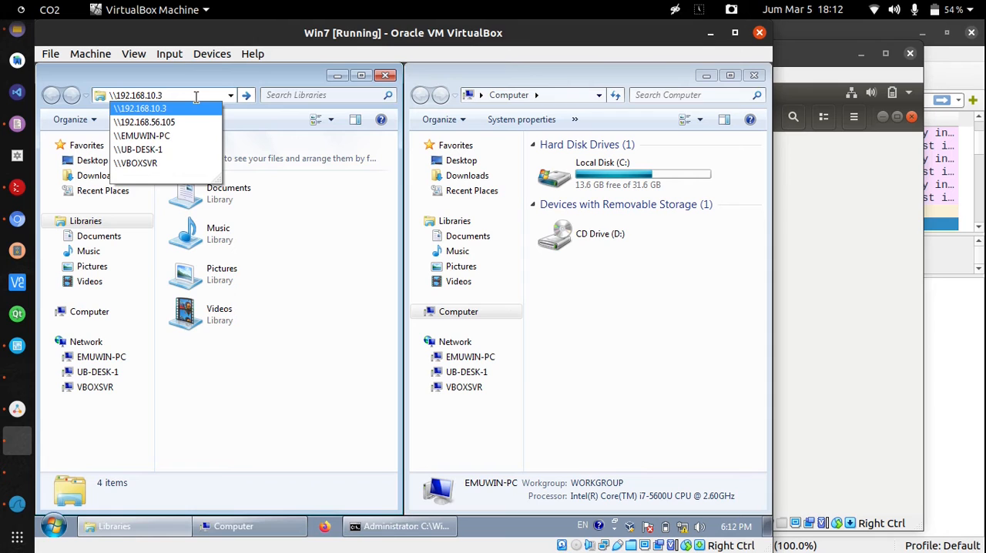
key(Return)
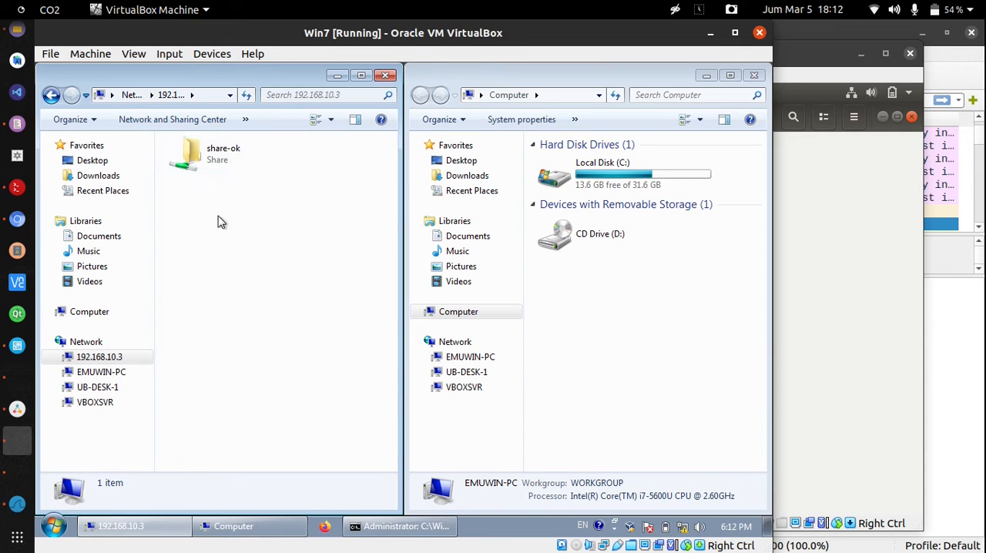
double_click(222, 167)
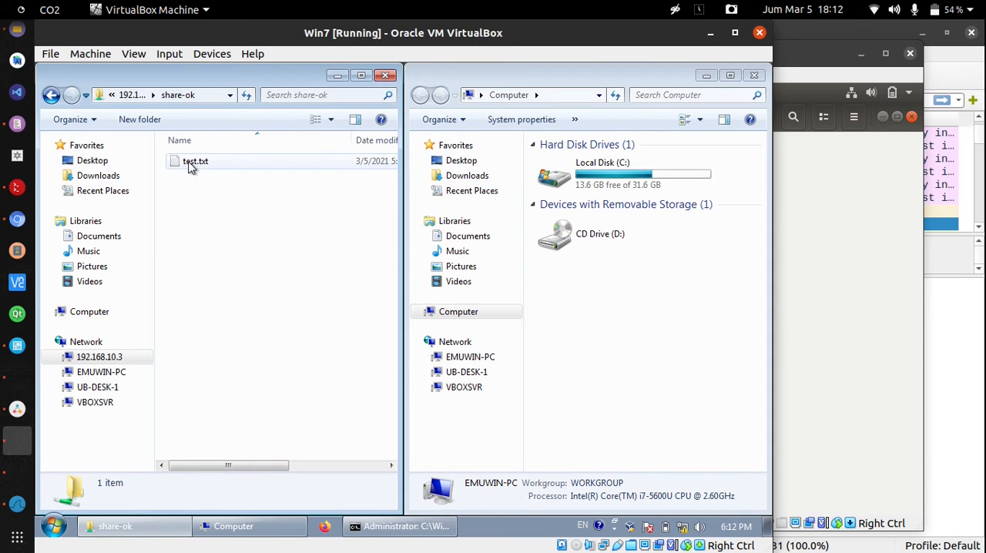
Delete test.txt from the share-ok network folder and check the same folder on the ubuntu-desk-1 machine
click(192, 168)
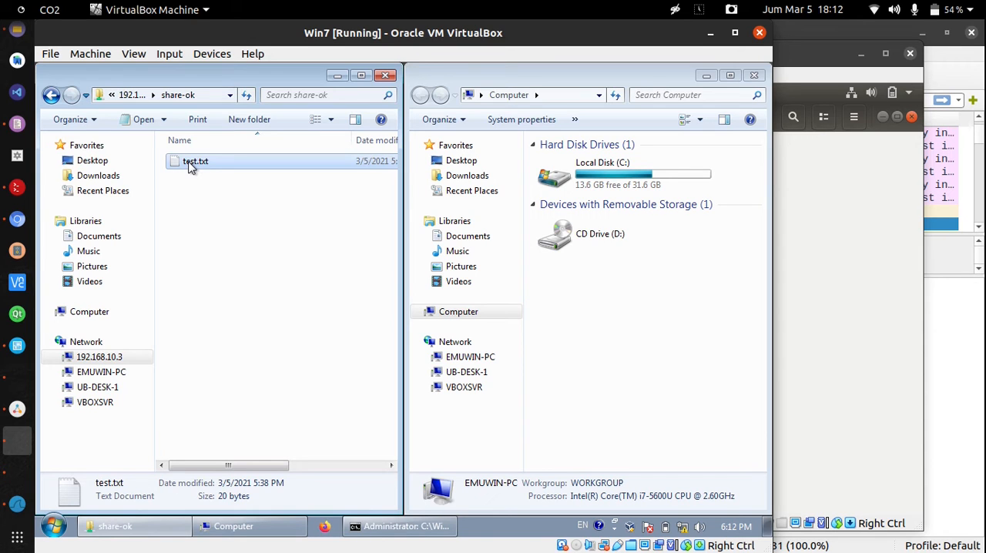
key(Delete)
click(462, 354)
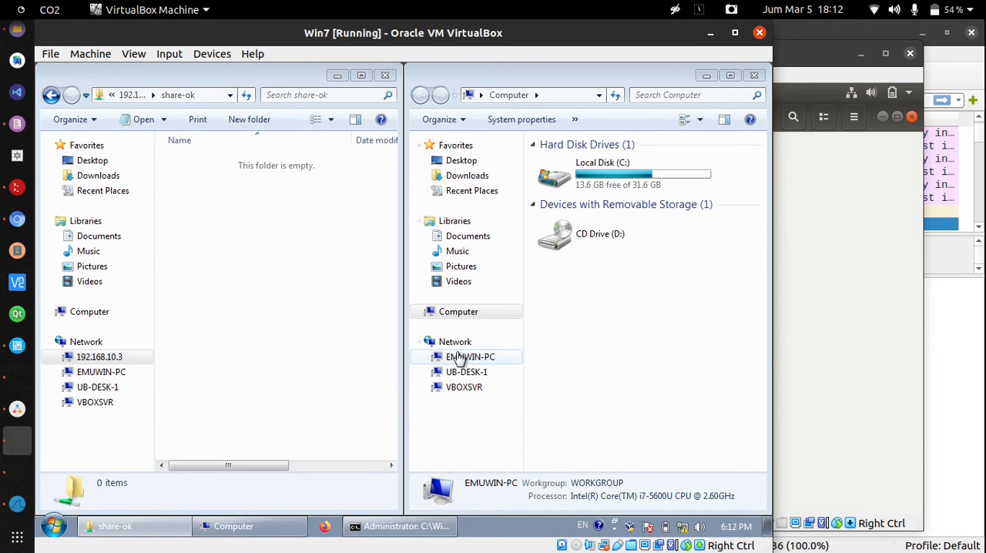
click(9, 475)
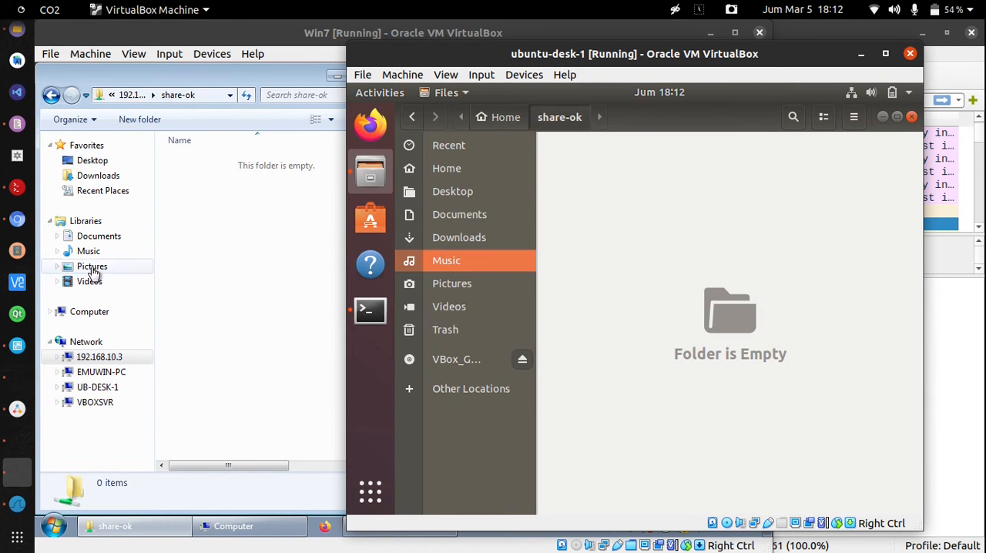
Back on Win7, create a new text document named dummy on Local Disk (C:)
click(192, 249)
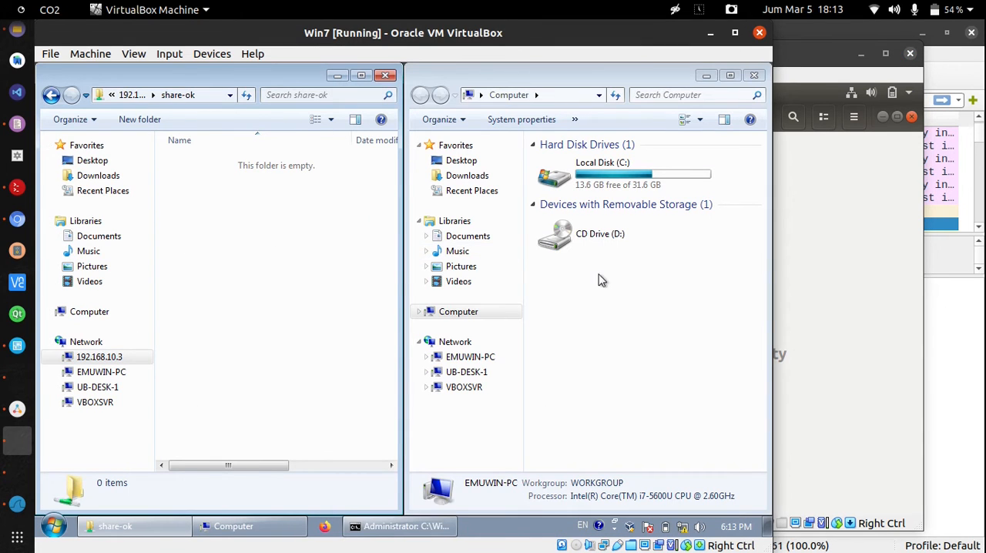
double_click(620, 164)
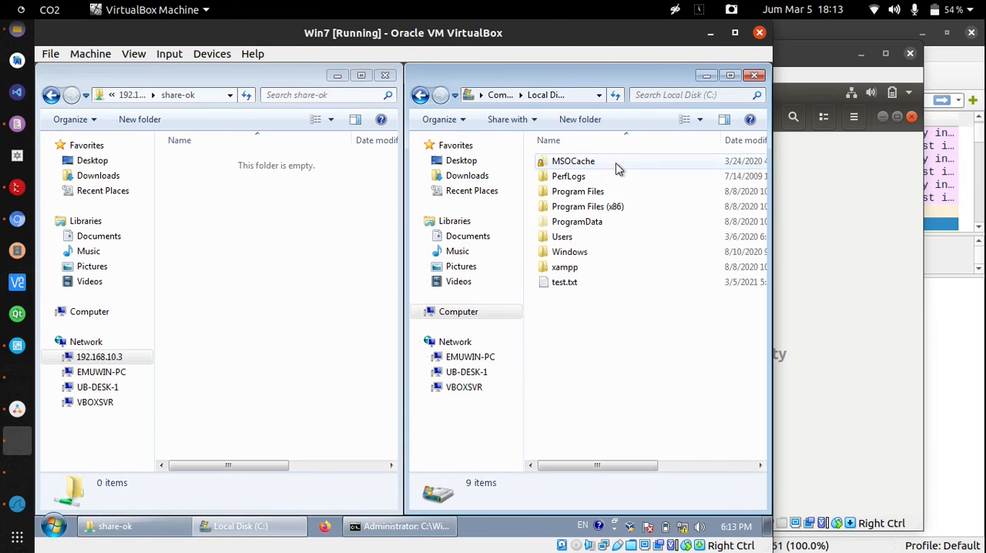
right_click(606, 332)
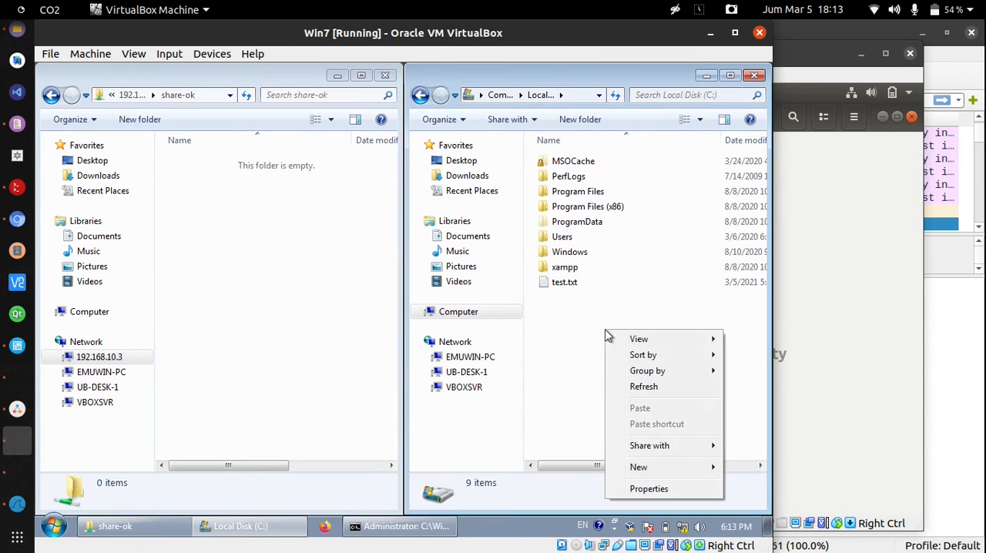
mouse_move(669, 466)
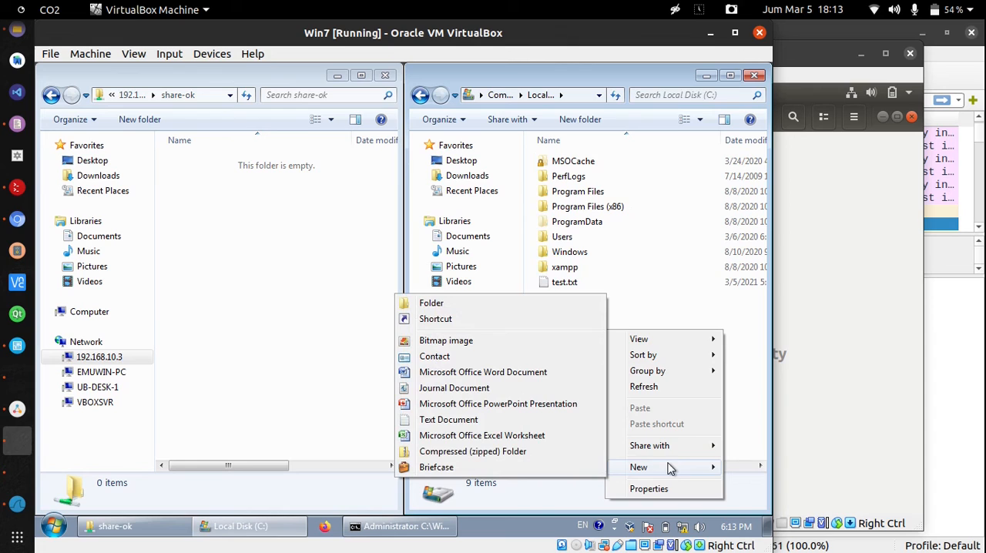
click(521, 419)
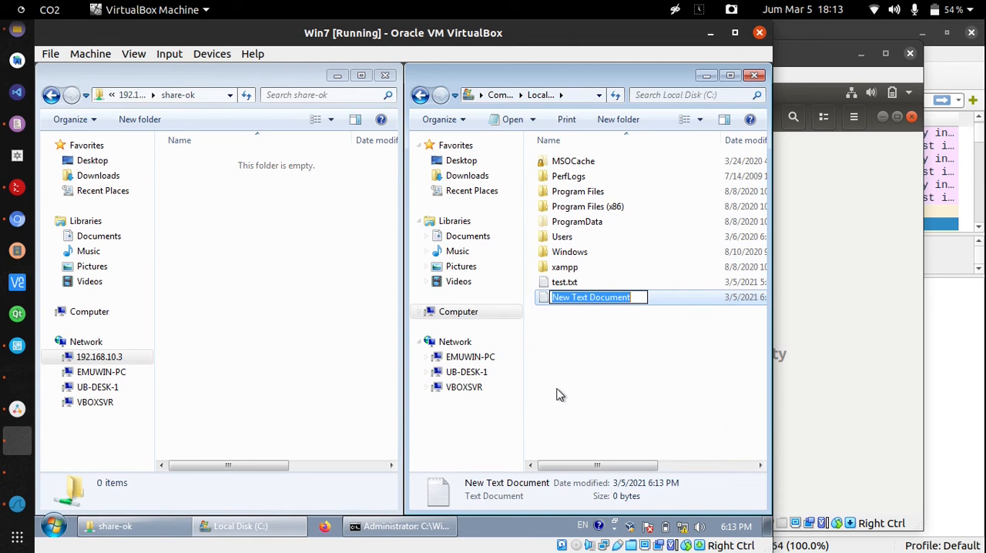
text(dummy)
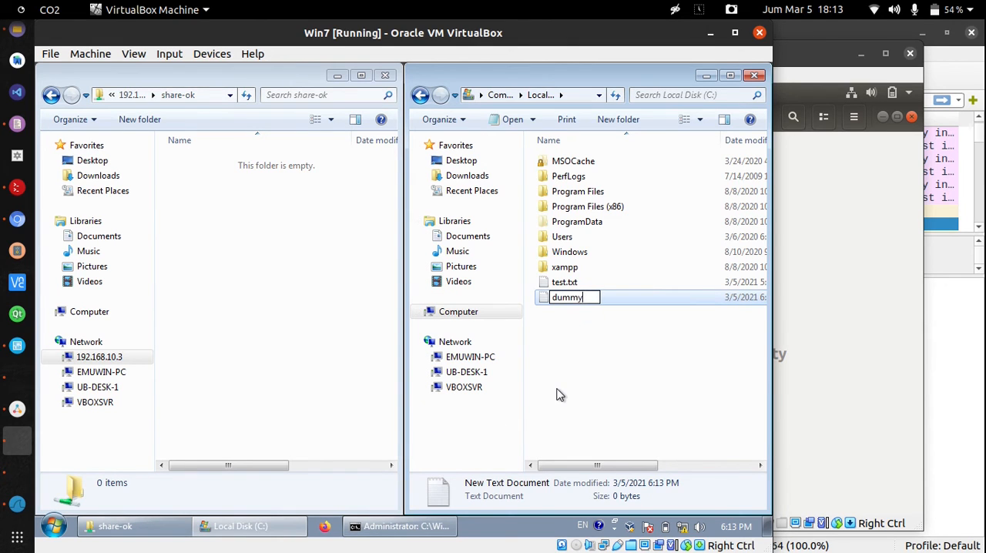
key(Return)
Edit the dummy file in Notepad so it contains "INI ADALAH RAW TEXT.", then save and close it
right_click(594, 298)
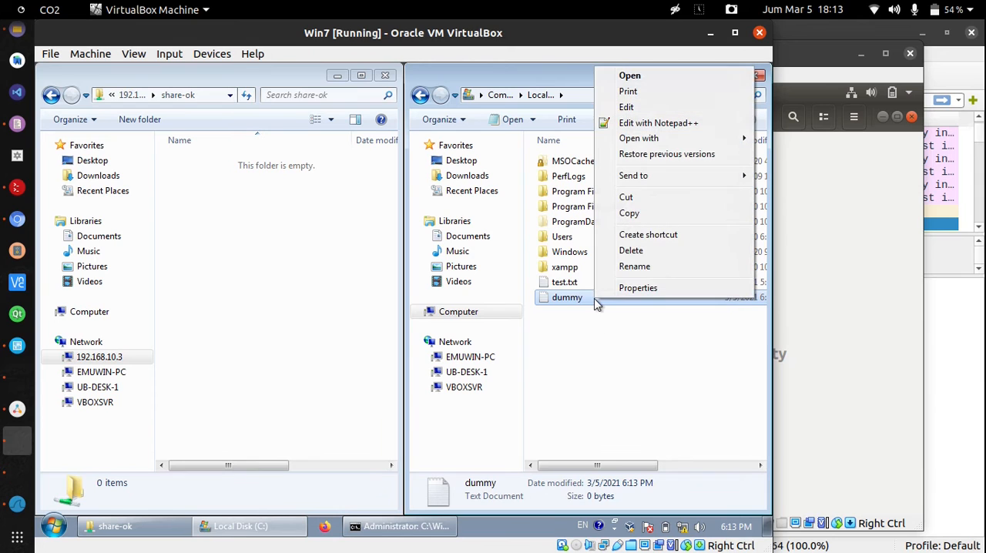
click(626, 107)
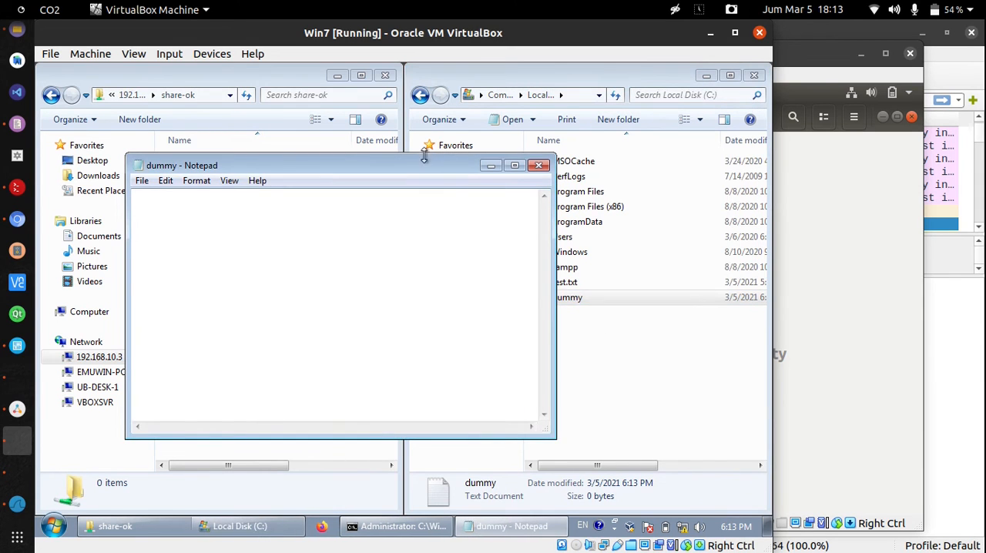
drag(420, 163, 513, 154)
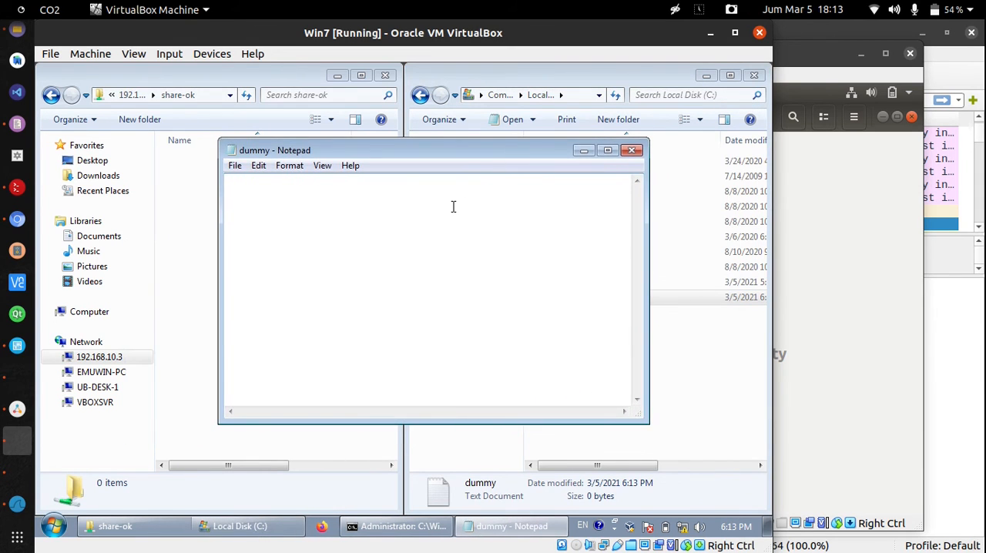
text(INI ADALAH RAW TEXT.)
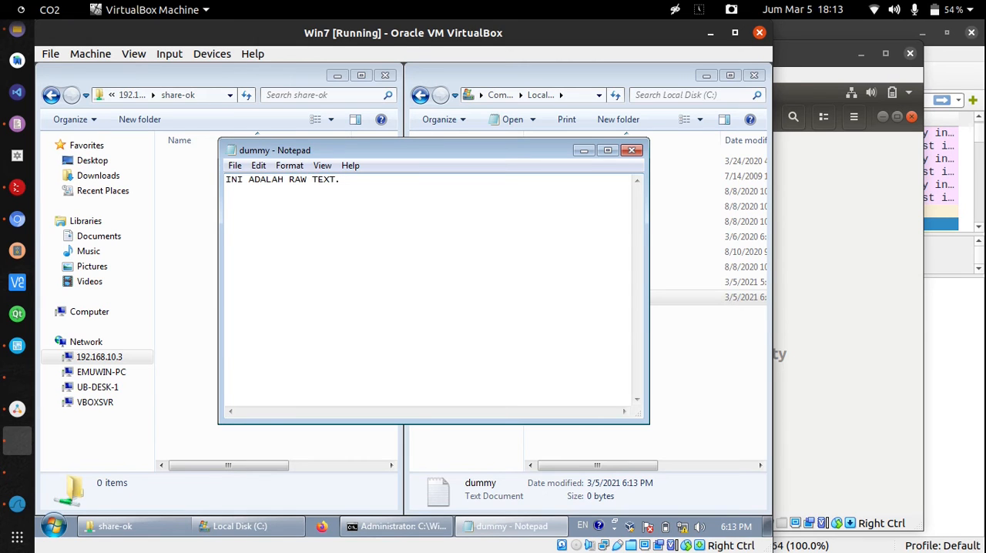
key(ctrl+s)
click(631, 150)
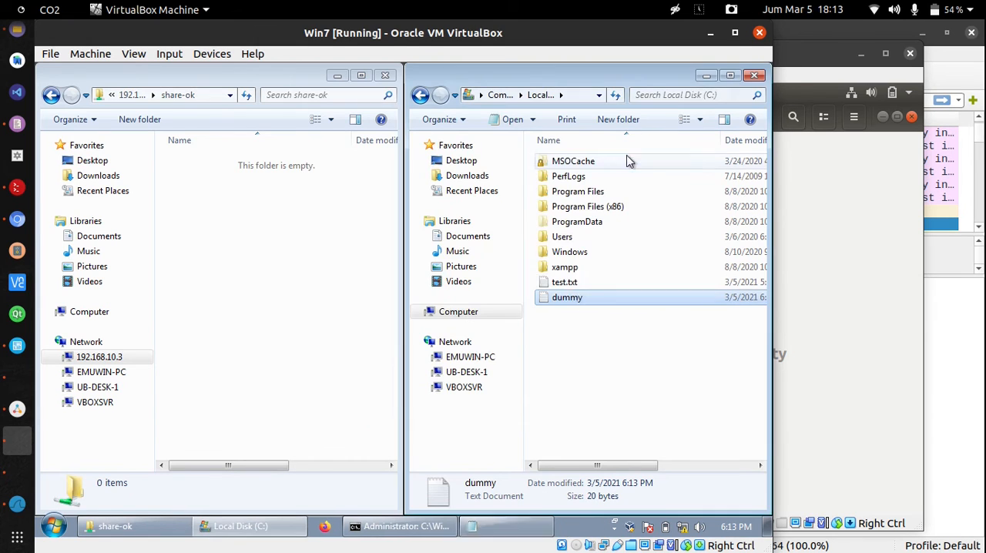
Copy dummy from Local Disk (C:) into the share-ok network folder and check for it on the ubuntu-desk-1 machine
click(561, 329)
click(563, 303)
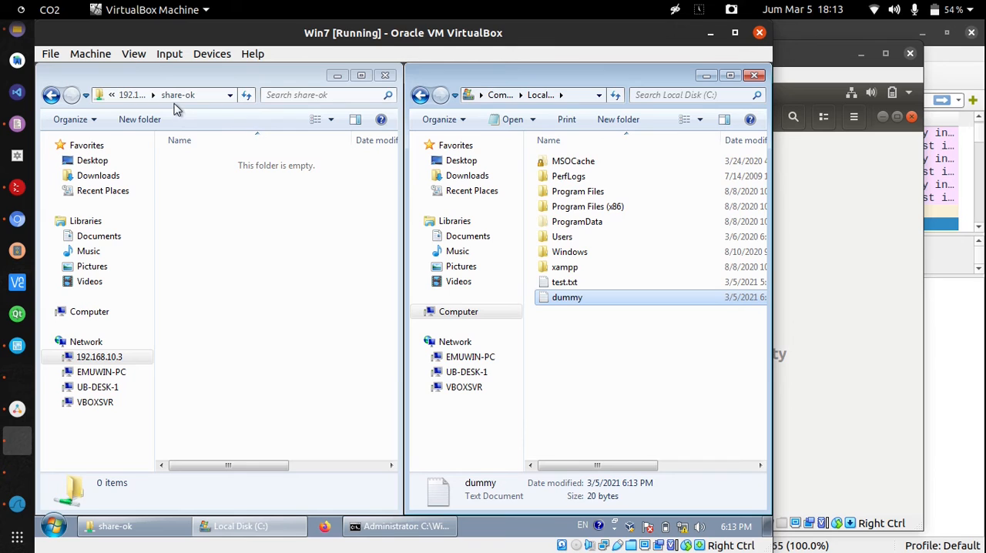
click(570, 331)
drag(566, 303, 279, 242)
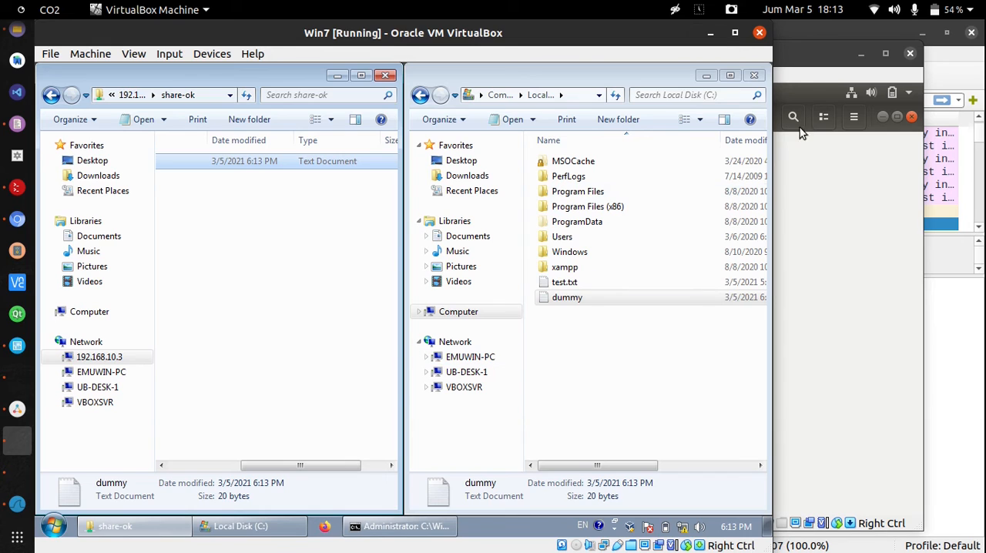
click(801, 50)
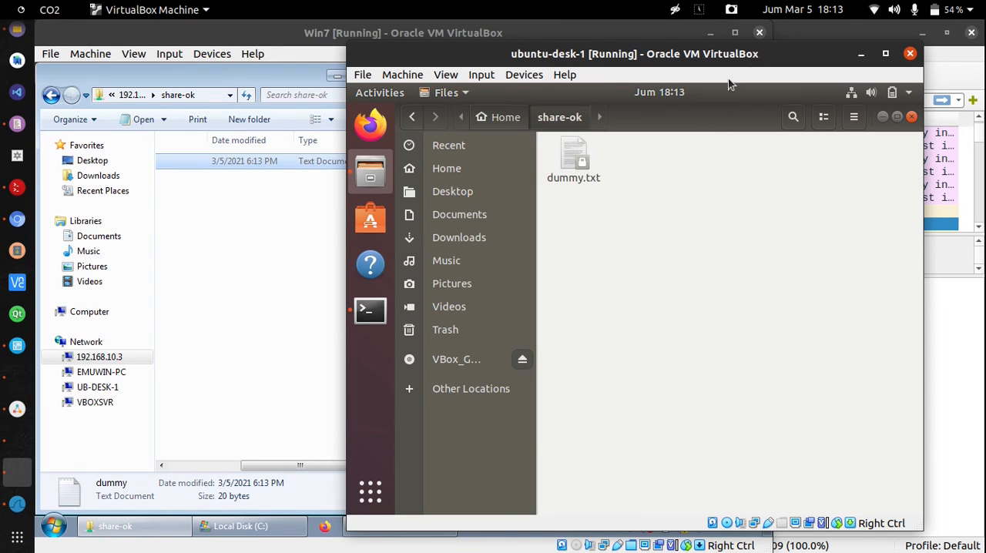
Switch to the Wireshark capture and browse the packets from the ARP request after the pings through to the newest ones
click(973, 60)
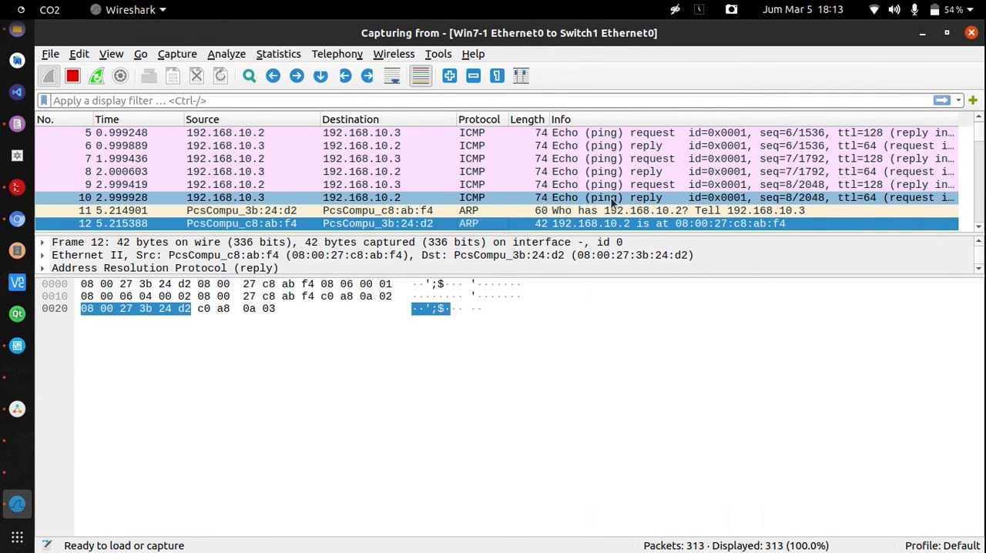
click(471, 212)
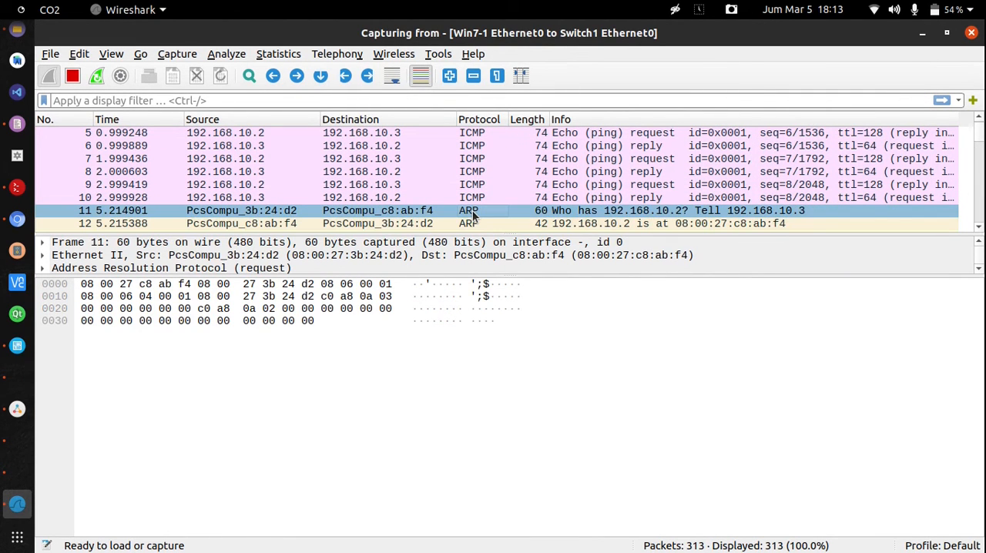
key(Down)
key(Down)
key(Down)
key(Down)
key(Down)
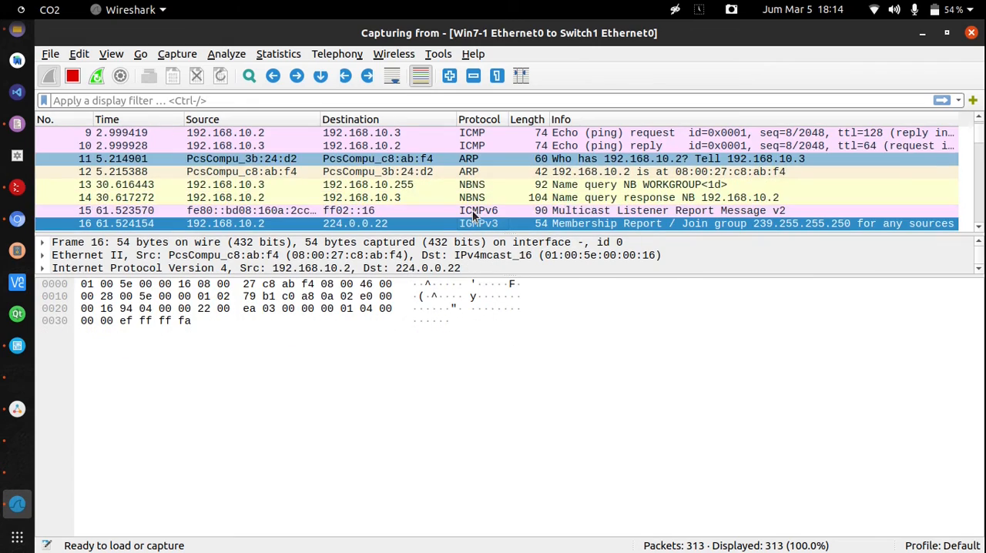
drag(977, 145, 979, 231)
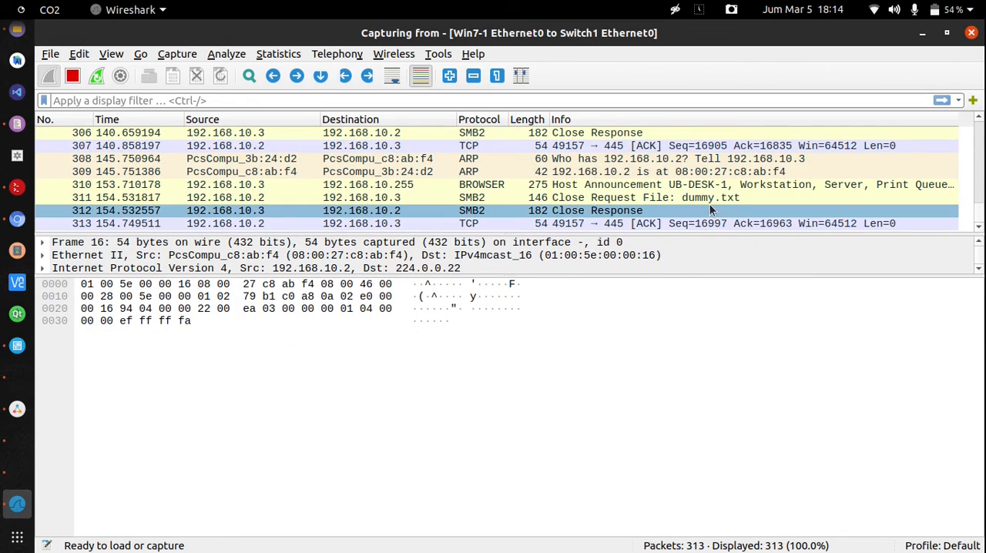
Enlarge the packet list and packet details areas so that more of the newest packets fit on screen
drag(626, 235, 627, 239)
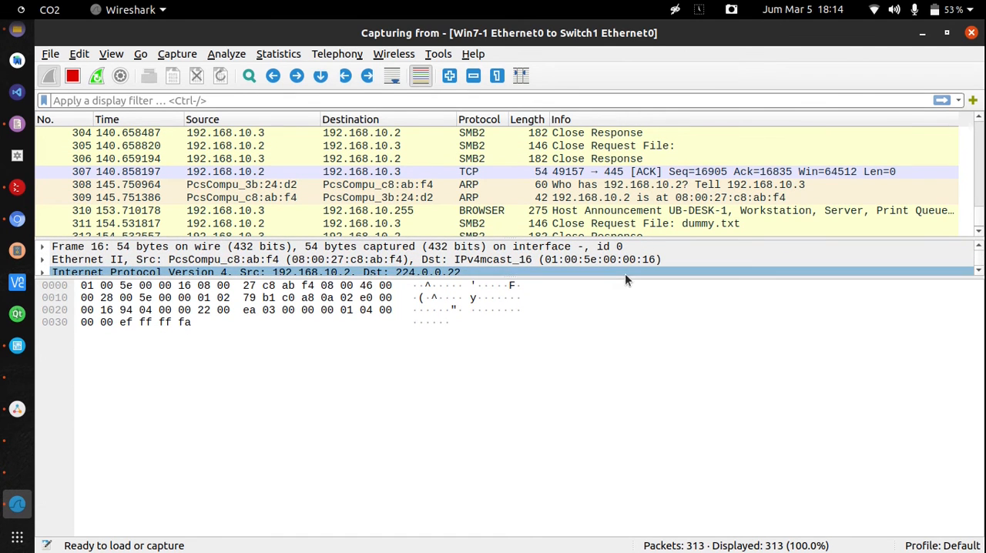
drag(625, 278, 612, 447)
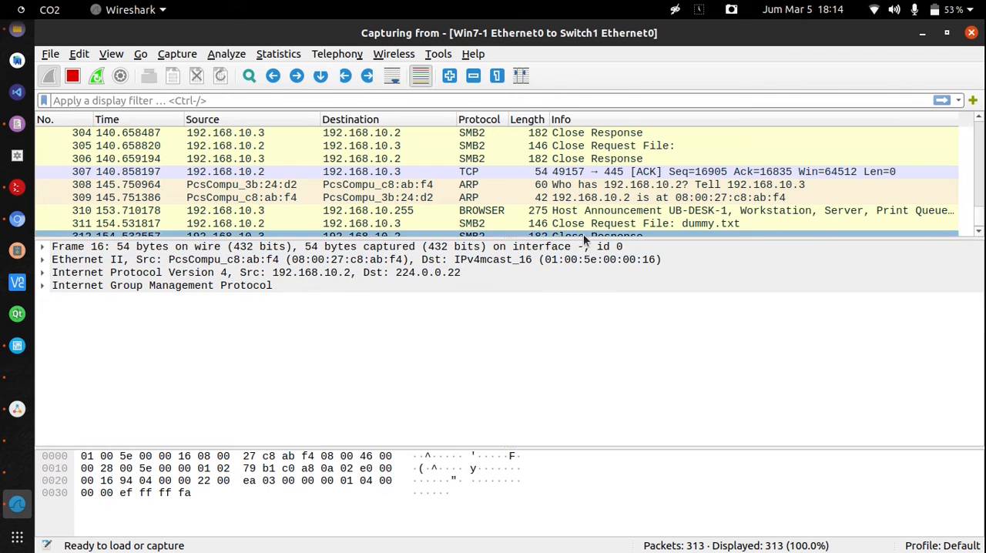
drag(582, 239, 577, 369)
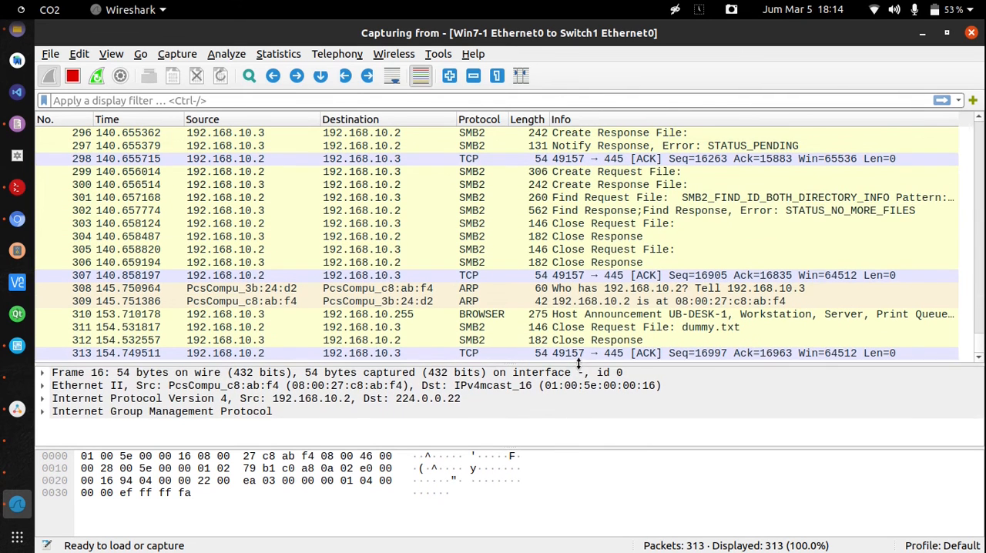
Go backwards through the captured packets from the last one to find the SMB2 Write Request for dummy.txt
click(489, 340)
click(481, 353)
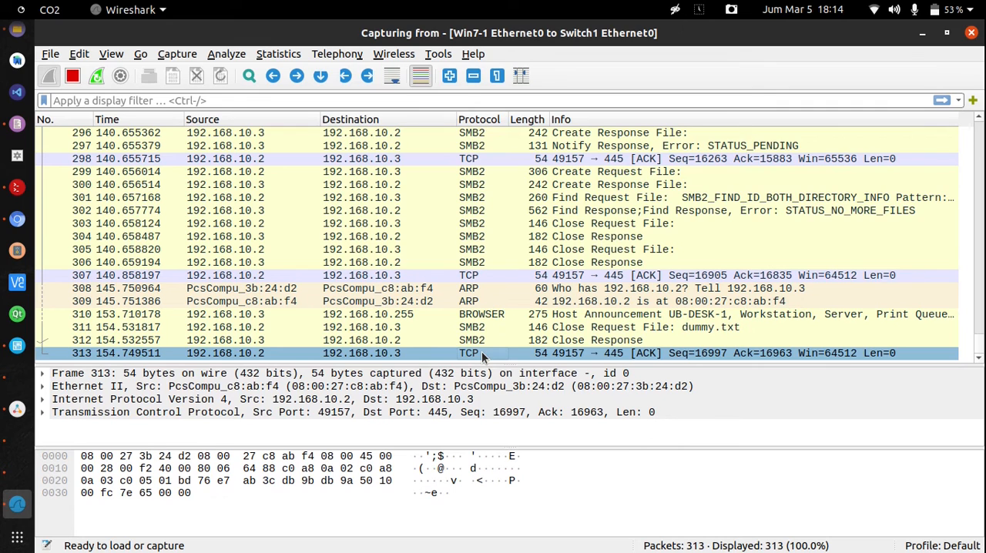
key(Up)
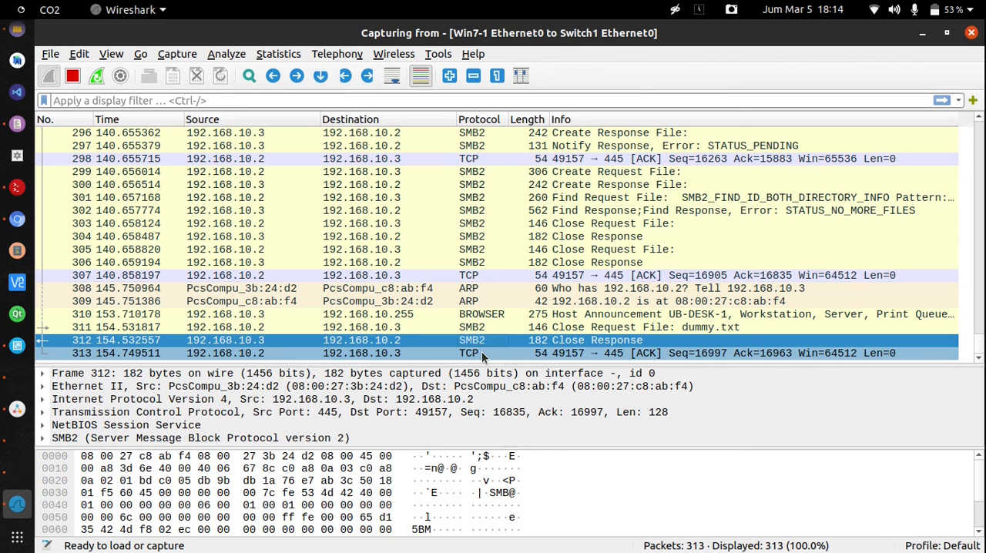
key(Up)
key(Up)
key(Up)
key(Up)
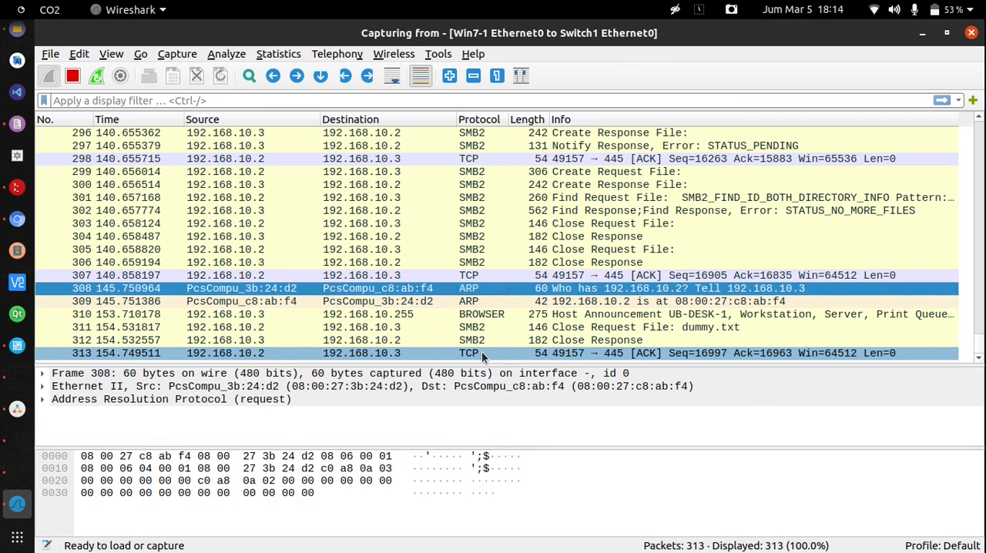
key(Up)
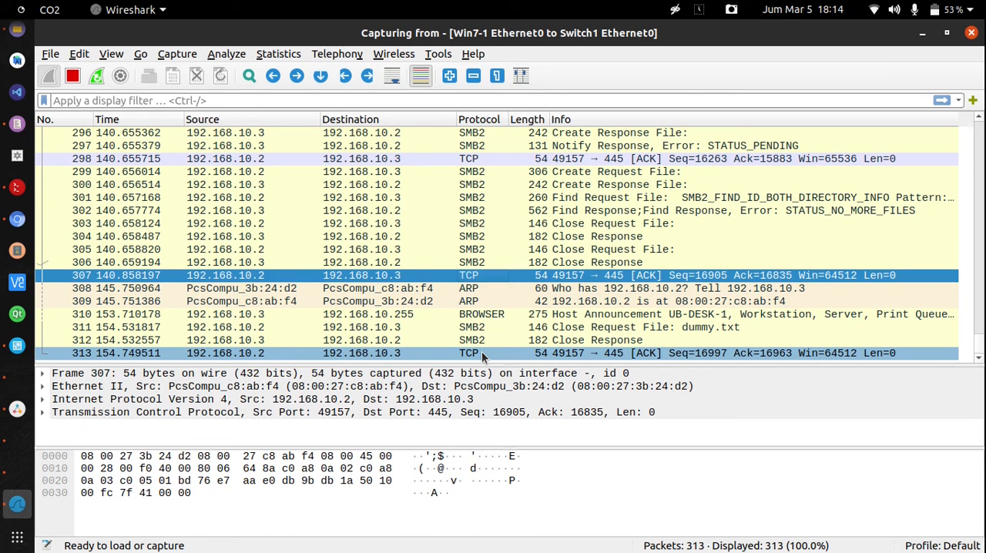
key(Up)
key(Up)
key(Up)
key(Up)
key(Up)
key(Up)
key(Up)
key(Up)
key(Up)
key(Up)
key(Up)
key(Up)
key(Up)
key(Up)
key(Up)
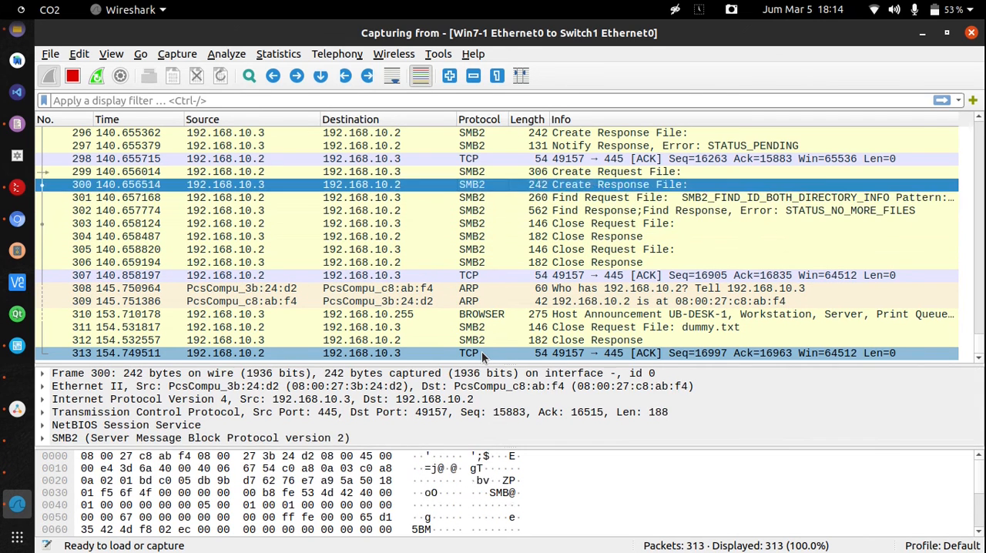
key(Up)
key(Up)
key(Up)
key(Up)
key(Up)
key(Up)
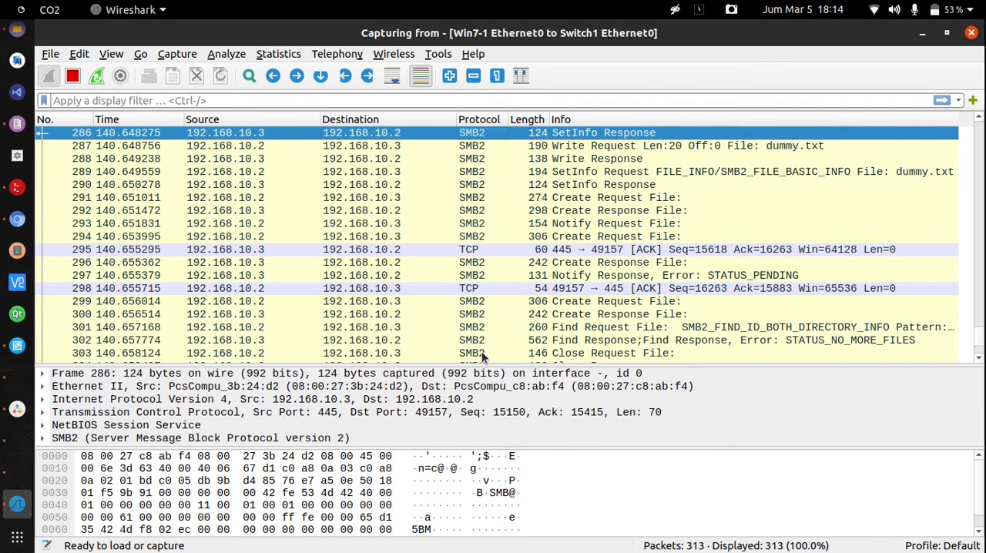
key(Down)
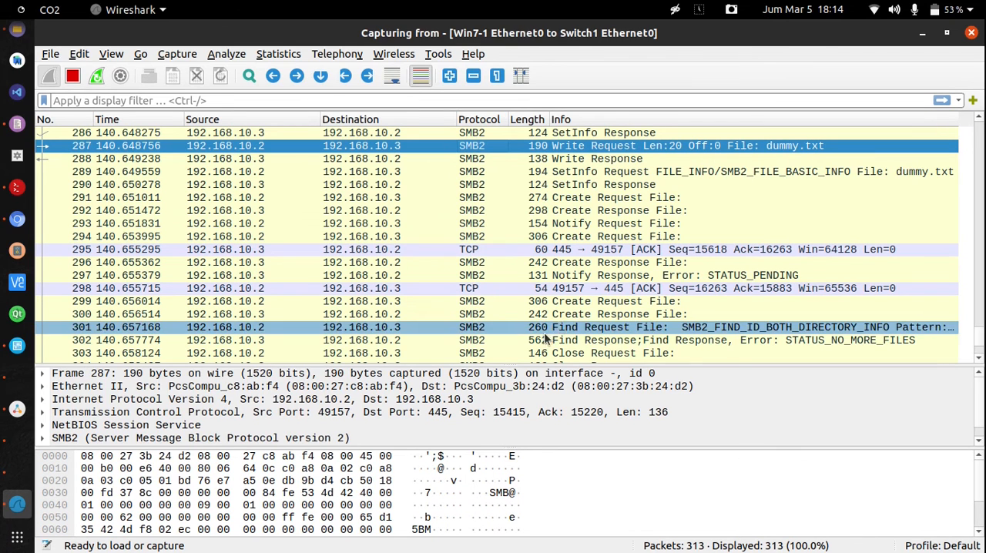
Shrink the packet list and extend the packet bytes area upward to give the hex dump more room
click(523, 361)
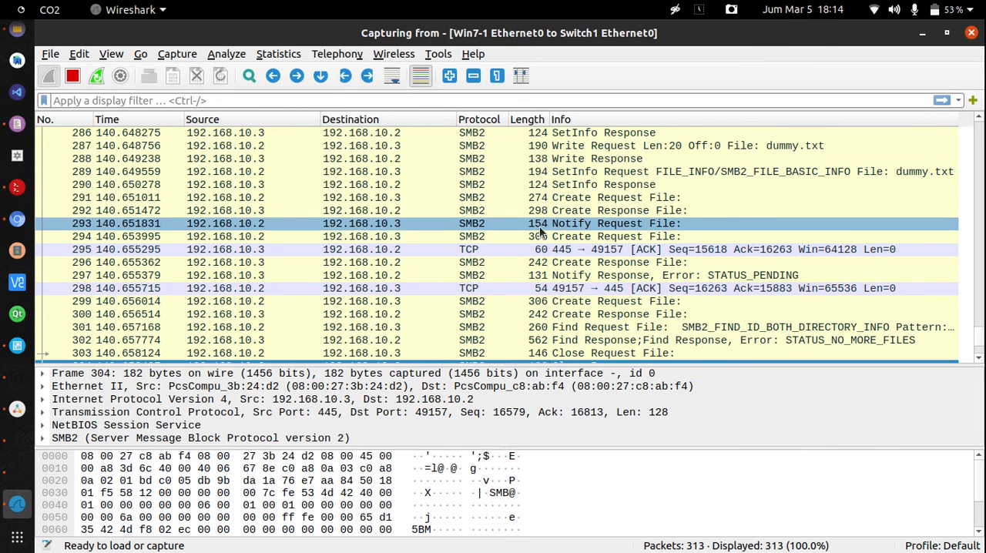
drag(530, 365, 539, 206)
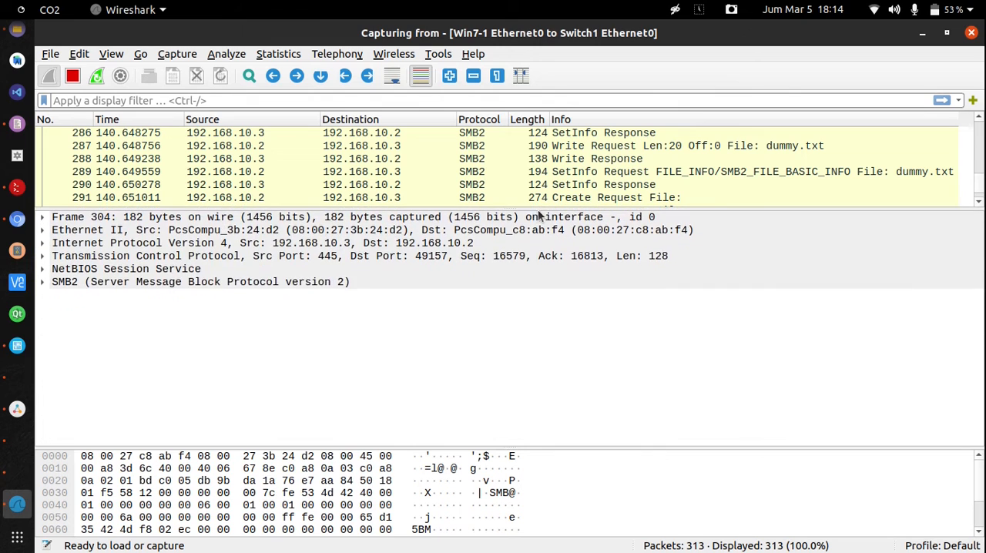
drag(541, 449, 554, 319)
Select the SMB2 Write Request packet for dummy.txt and examine the file's text in its data bytes
click(678, 151)
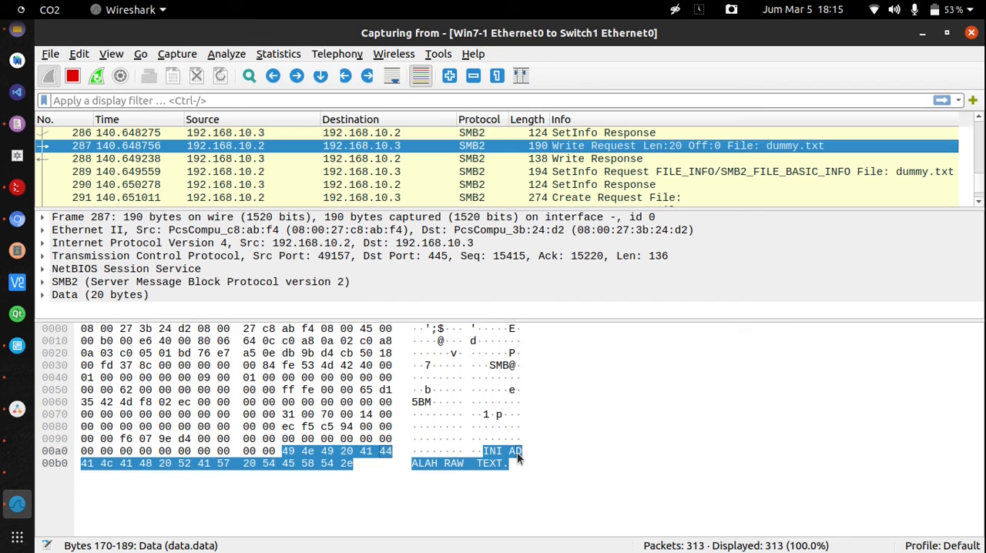
click(461, 464)
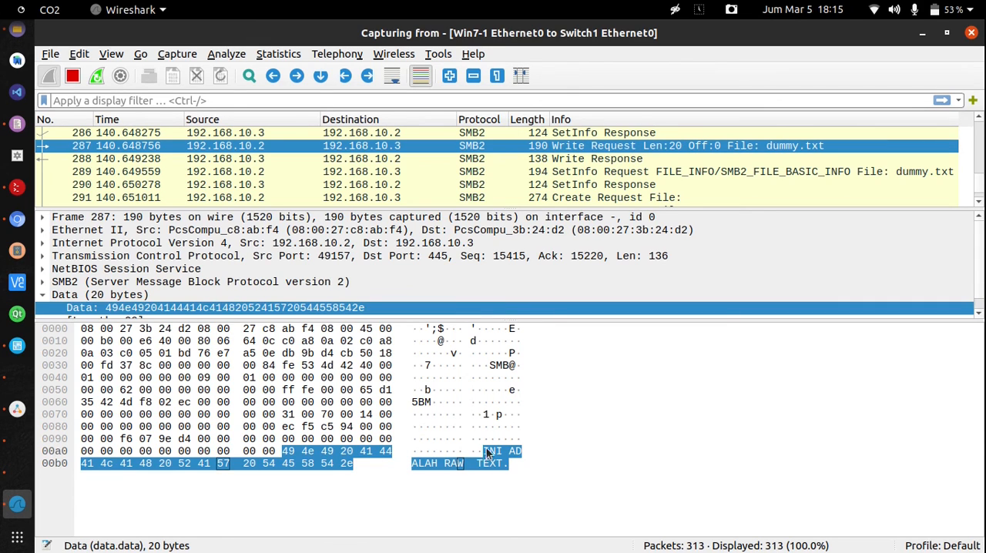
click(491, 442)
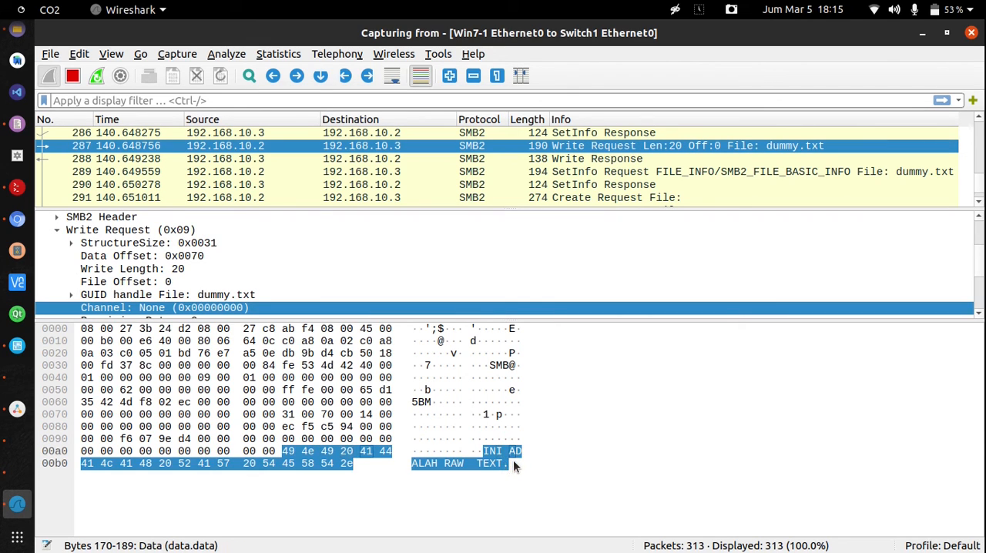